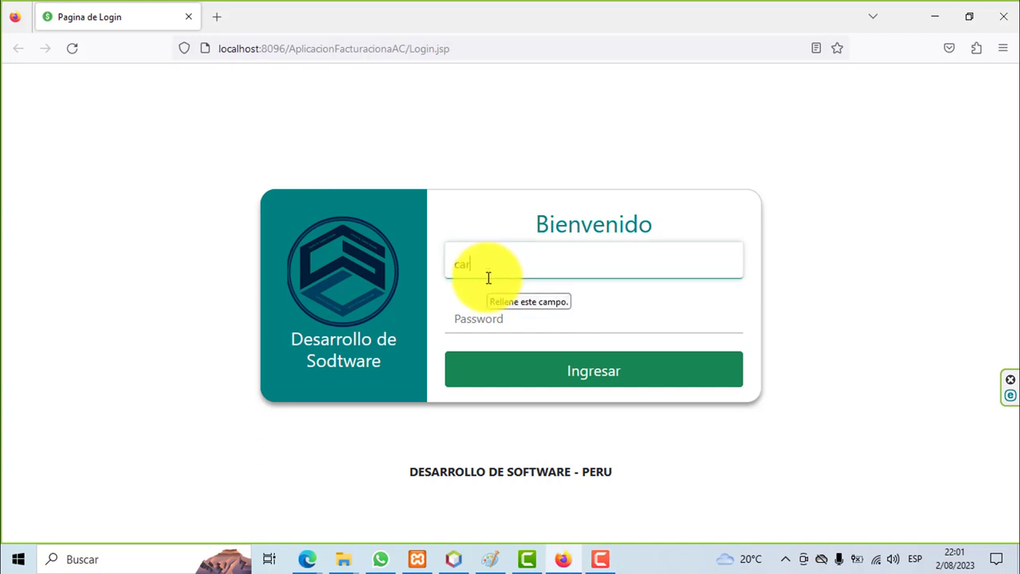
Log in to SOFT VENTAS with the account username and password
click(518, 320)
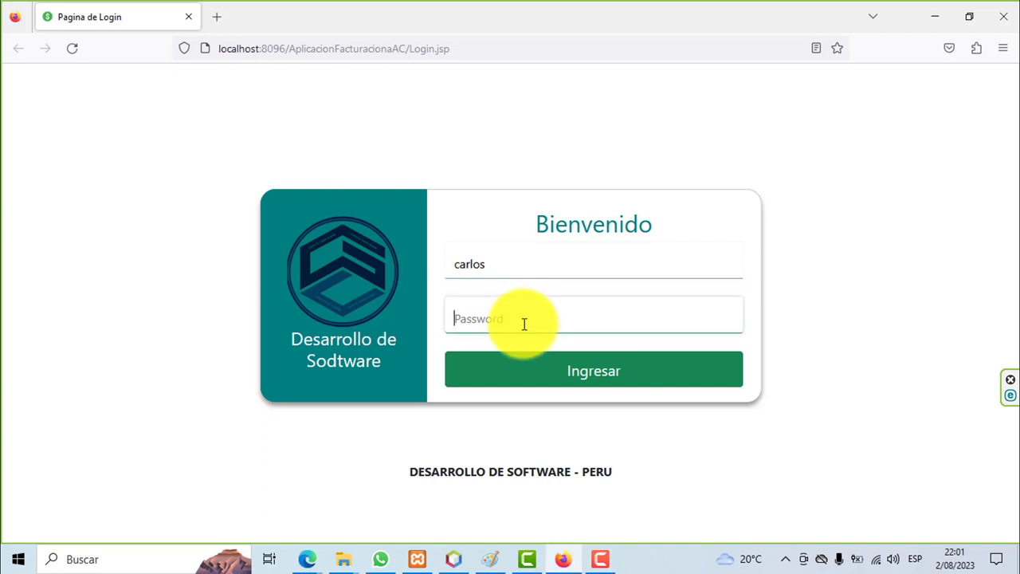
click(568, 369)
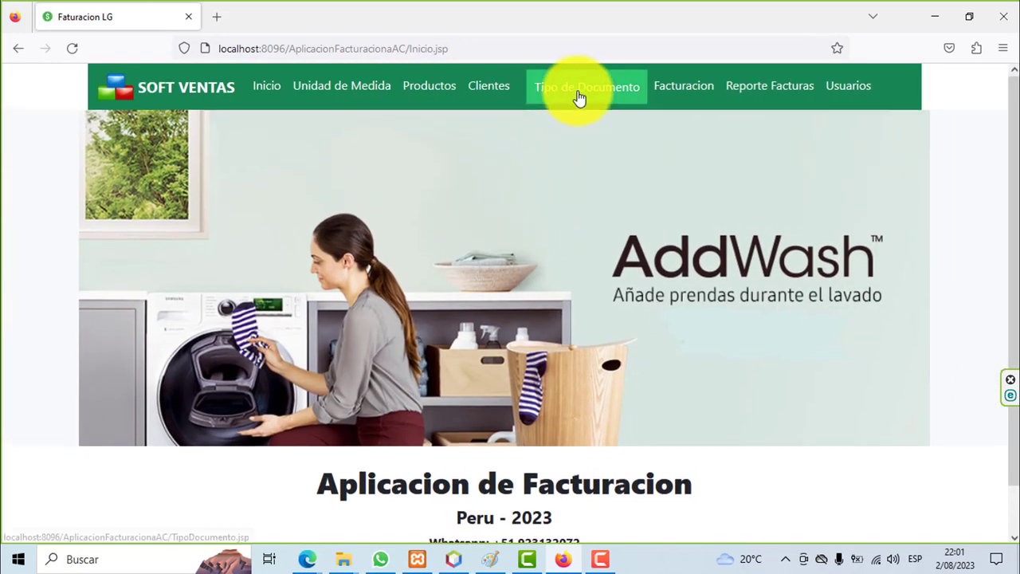
Confirm the Factura and Boleta counters both read 1, then open a blank Facturacion form
click(580, 98)
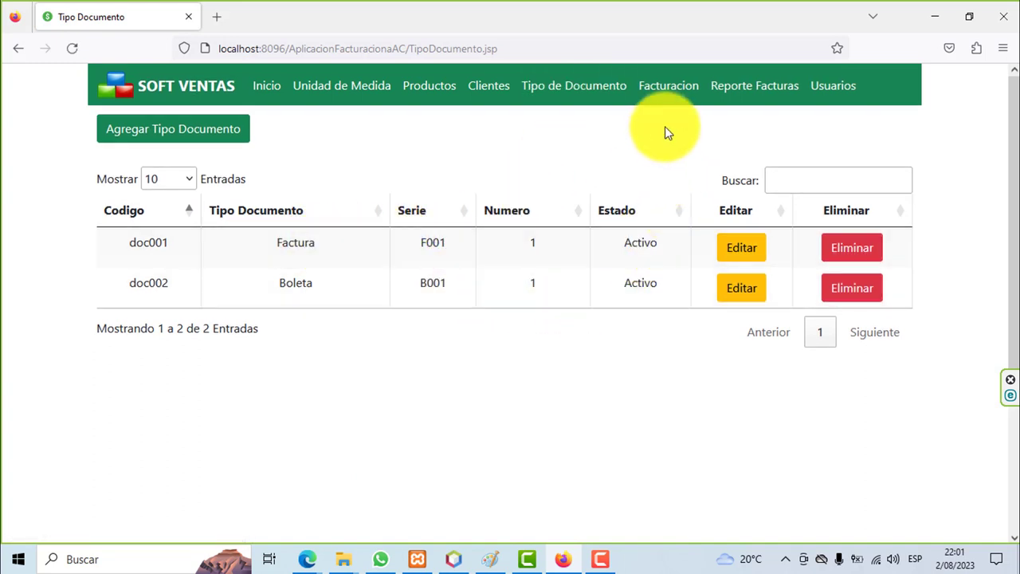
click(653, 102)
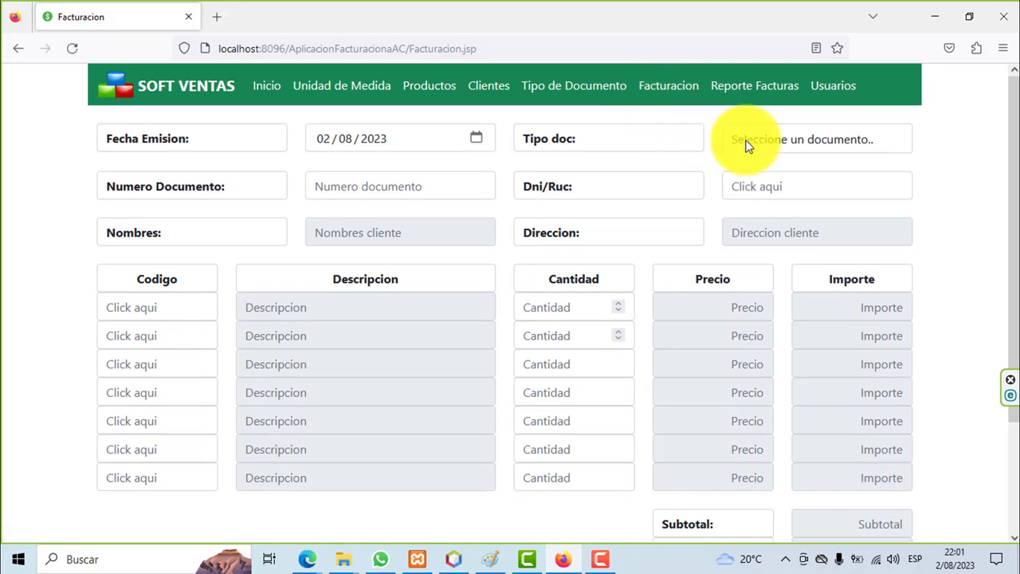
Fill in Factura F001-0001 for client 1001 with one pro001 Alicates line
click(748, 145)
click(751, 199)
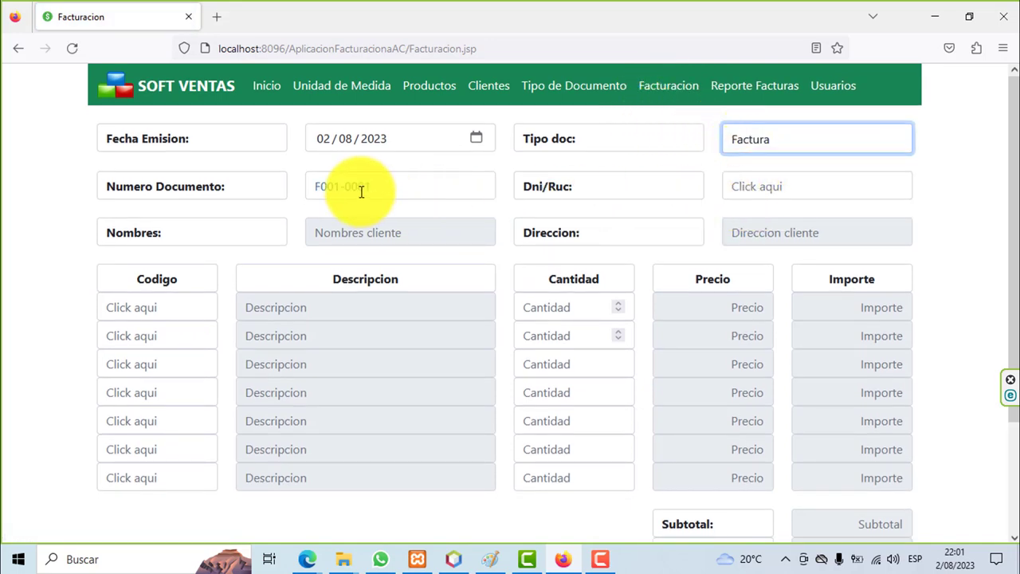
click(768, 188)
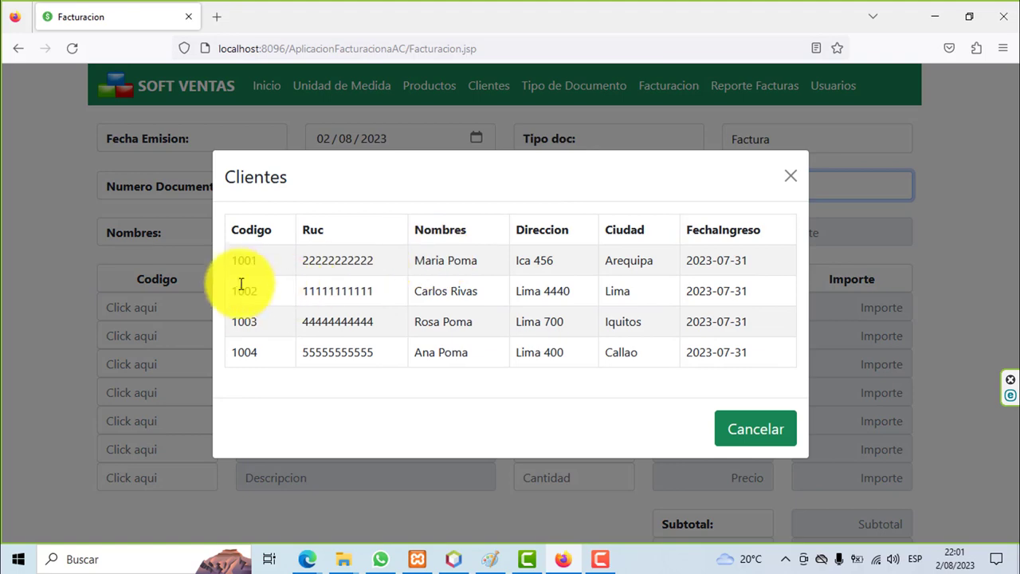
click(240, 264)
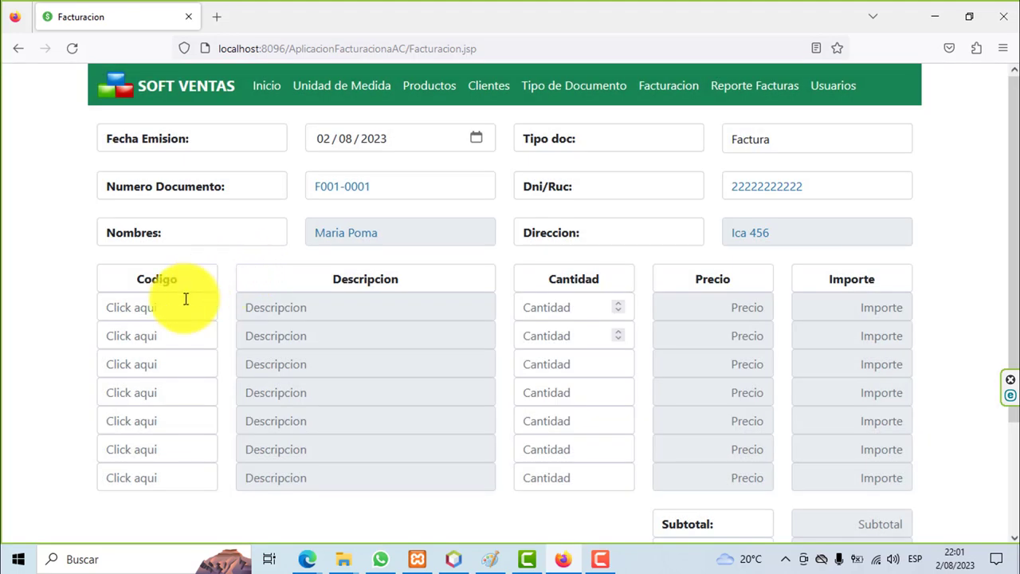
click(149, 309)
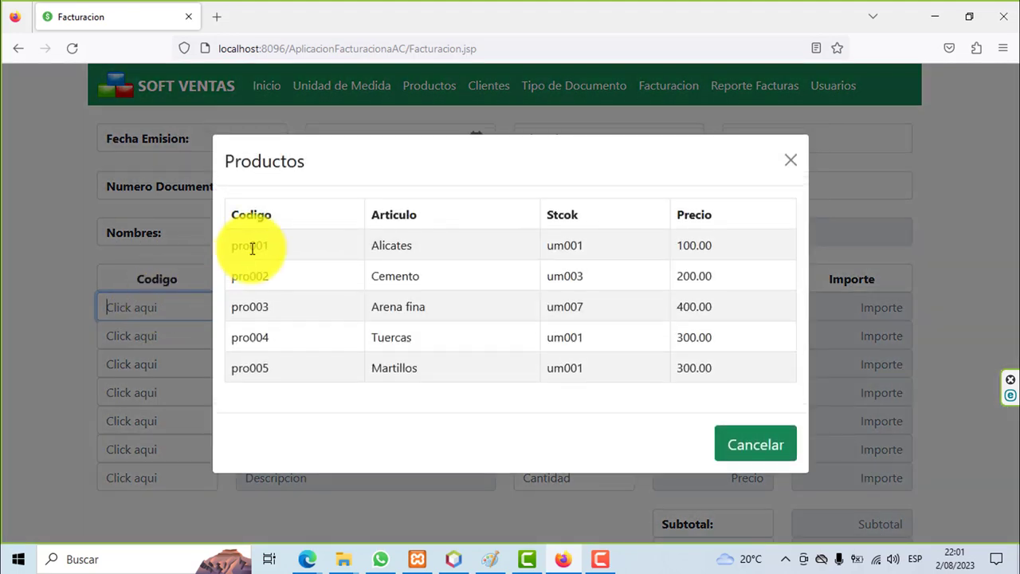
click(250, 247)
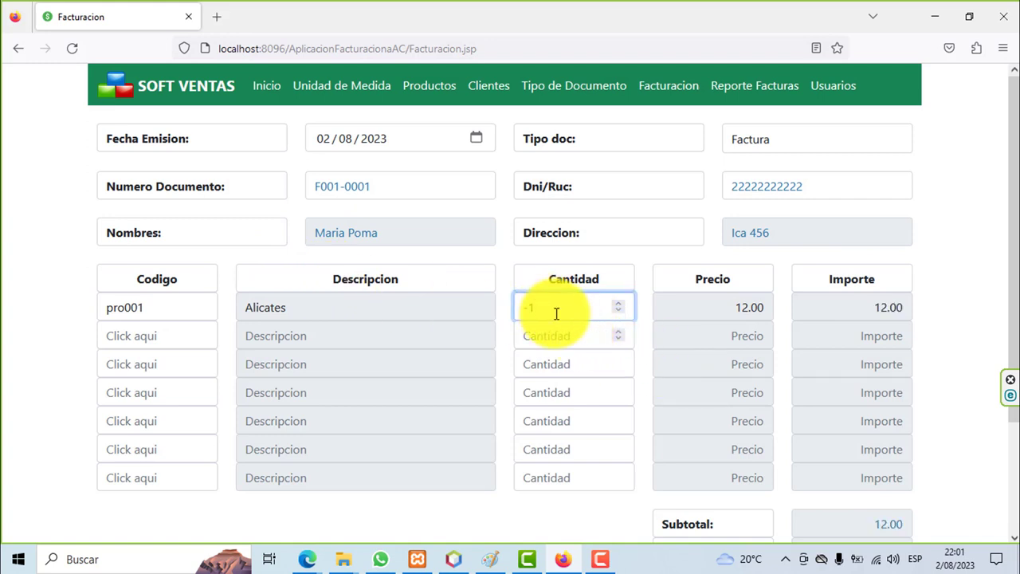
Save the invoice totalling 14.16 and dismiss the confirmation
scroll(830, 419, down, 3)
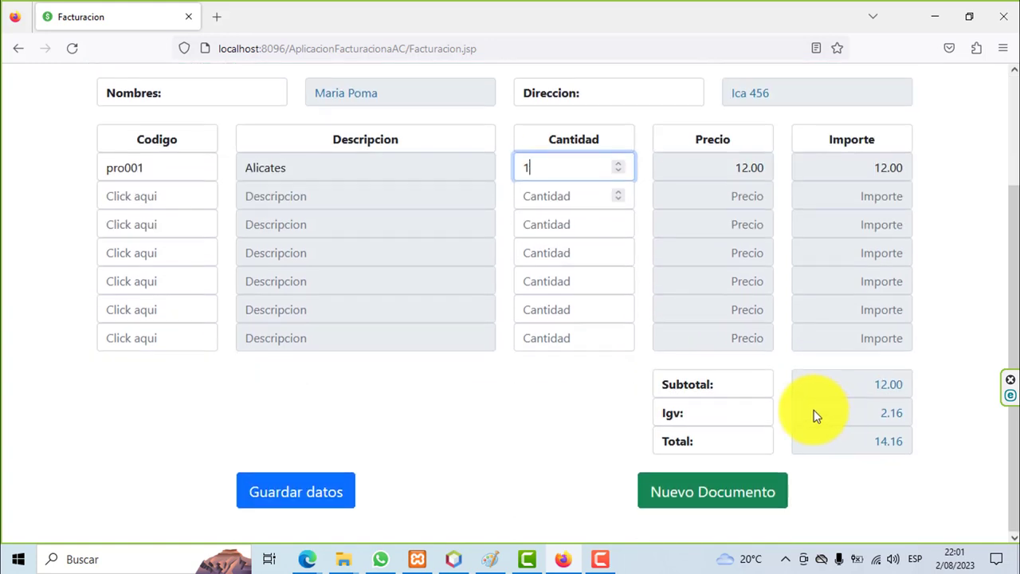
click(317, 494)
click(647, 366)
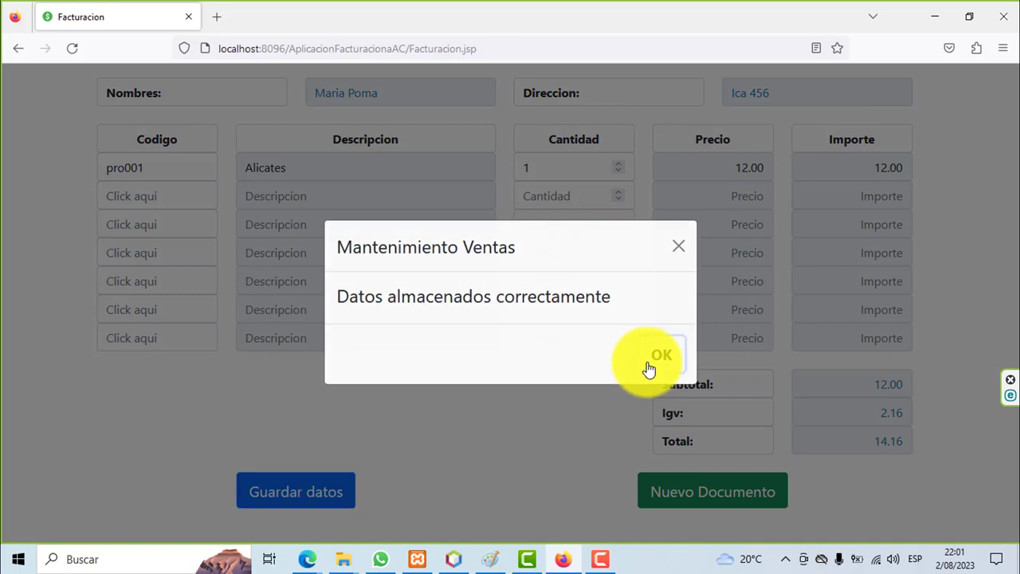
scroll(542, 435, up, 3)
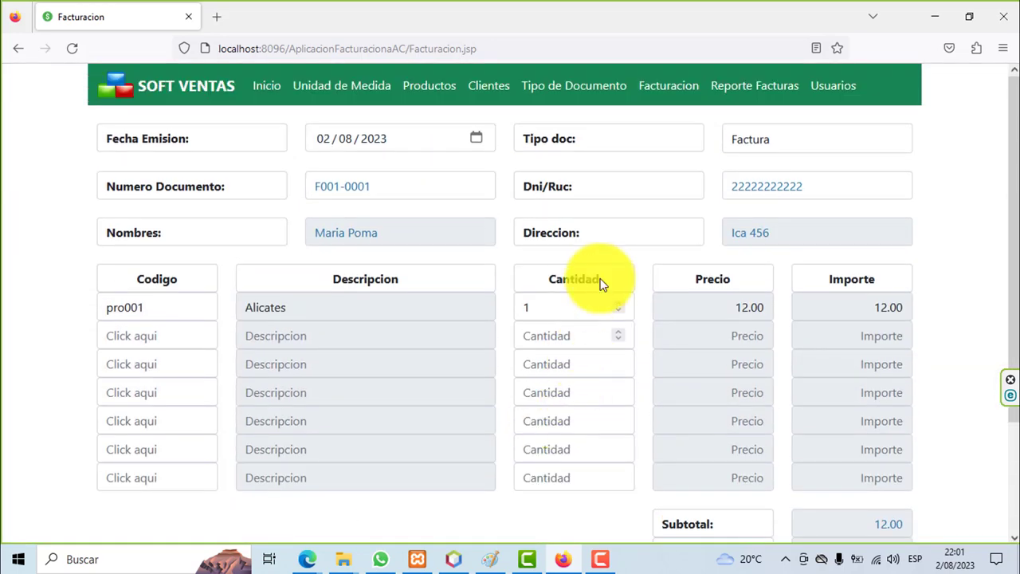
Review F001-0001's details in Reporte Facturas, then see the Factura counter now at 2
click(722, 97)
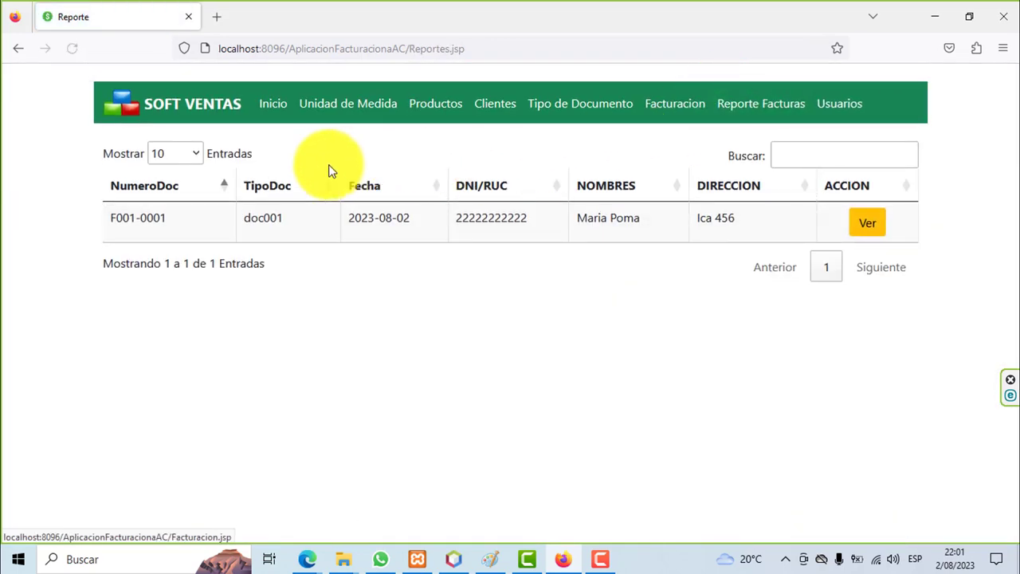
click(860, 227)
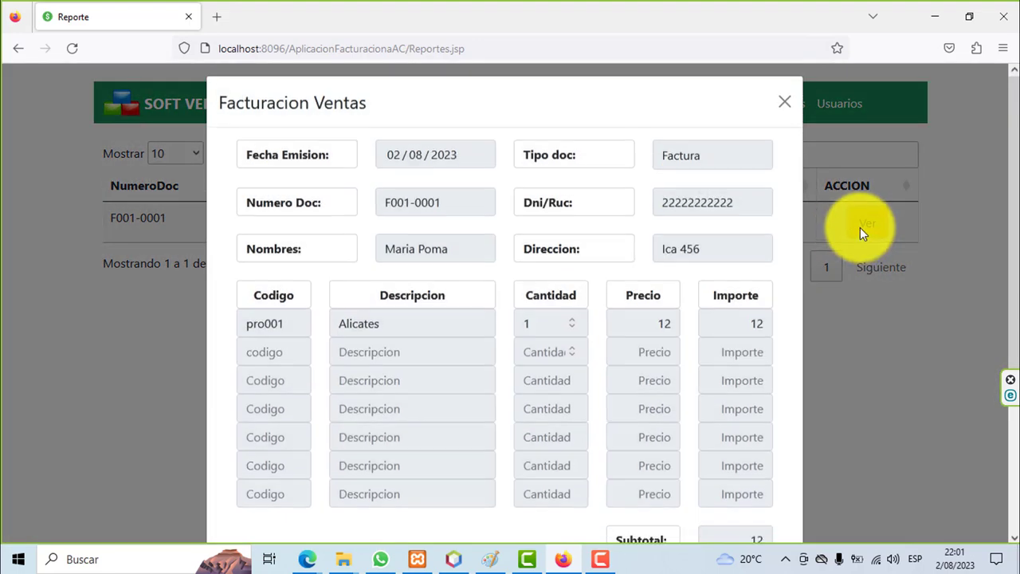
scroll(646, 309, down, 3)
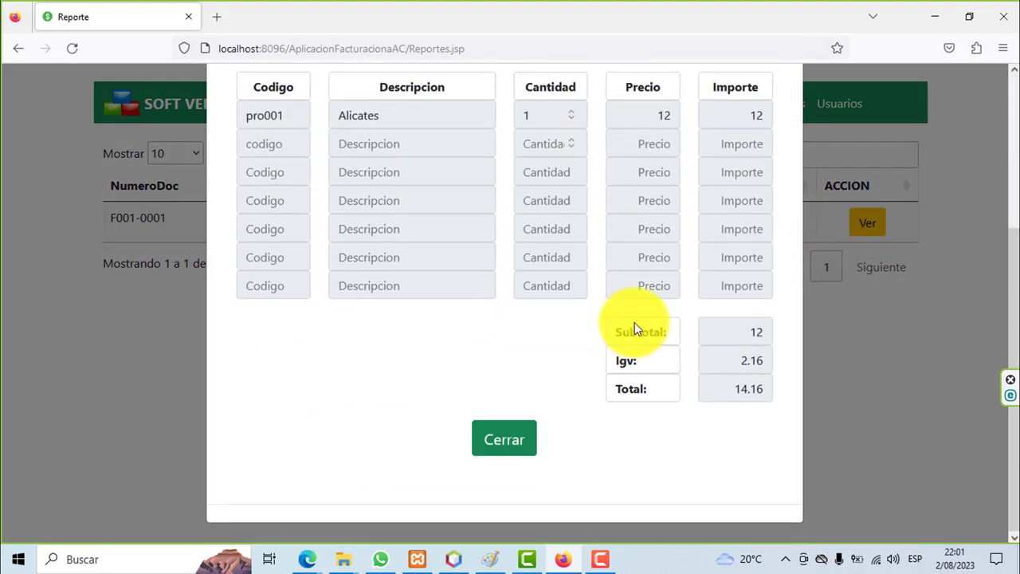
scroll(635, 328, up, 3)
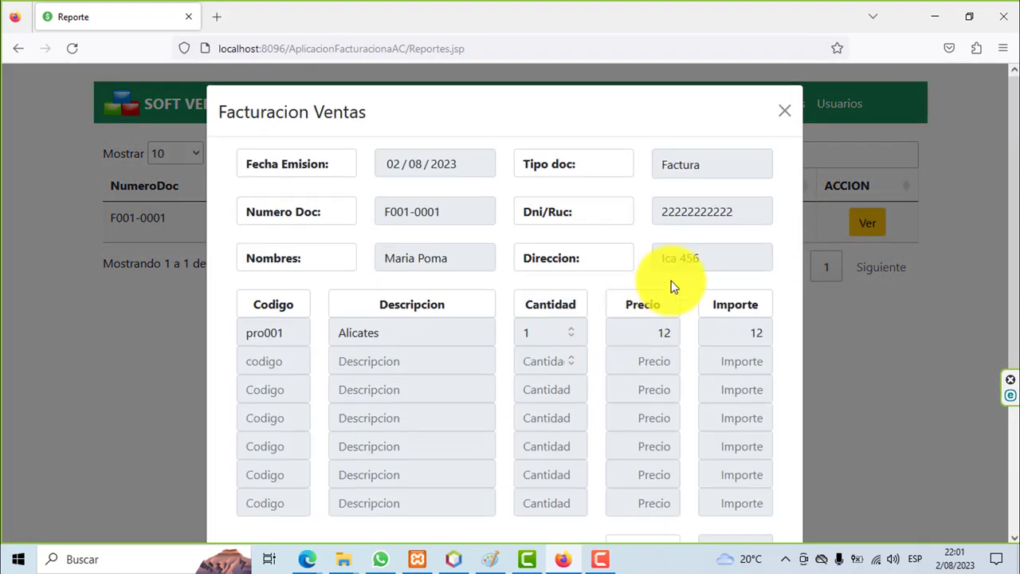
click(784, 119)
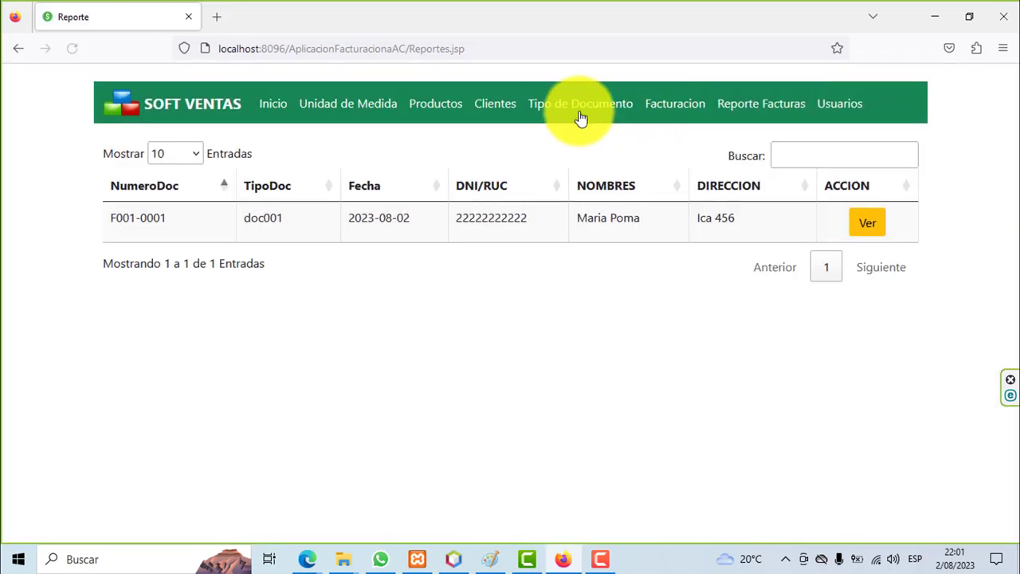
click(581, 119)
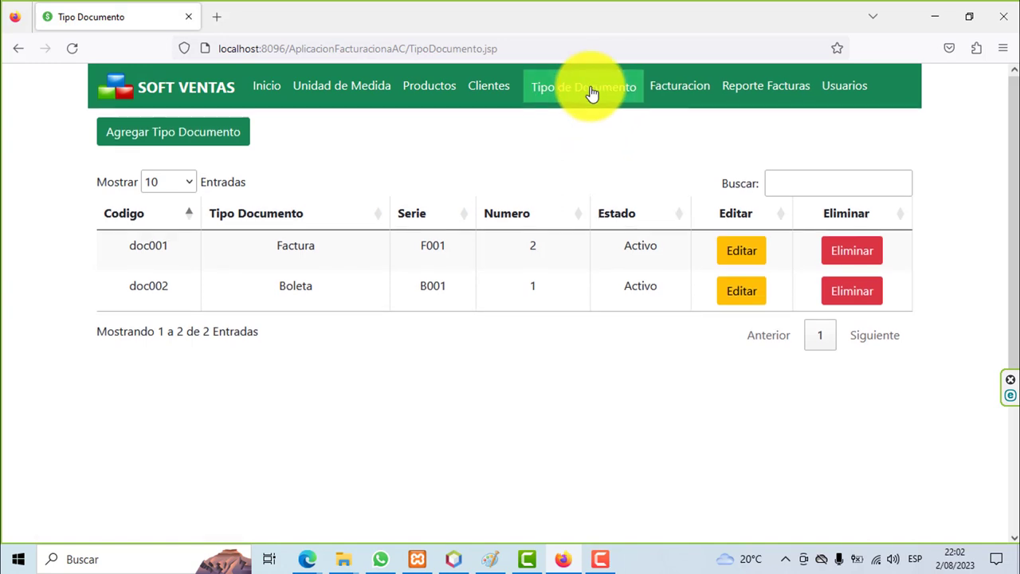
Start Factura F001-0002 for client 1002 with pro001 Alicates and pro002 Cemento lines
click(668, 89)
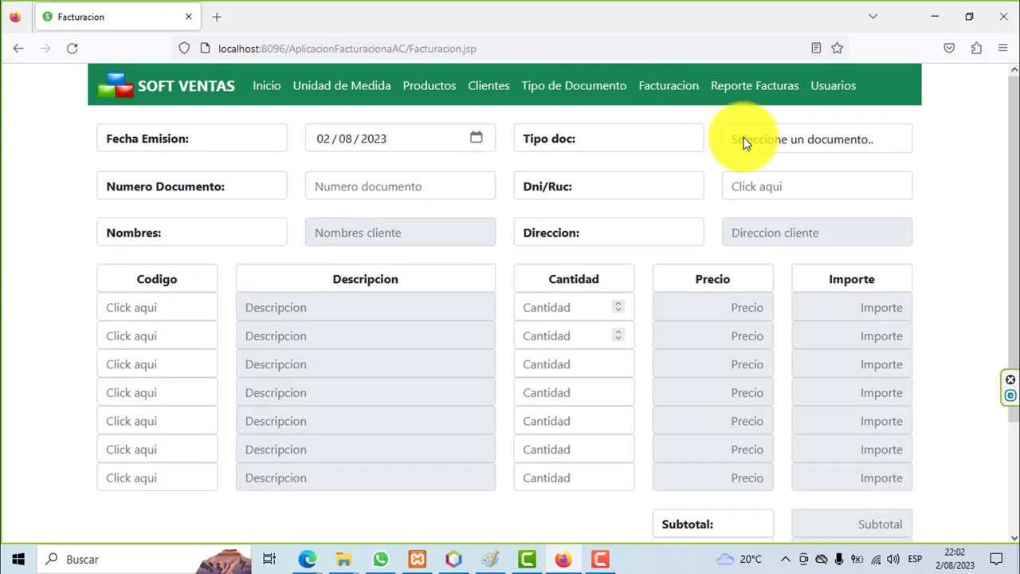
click(739, 140)
click(747, 193)
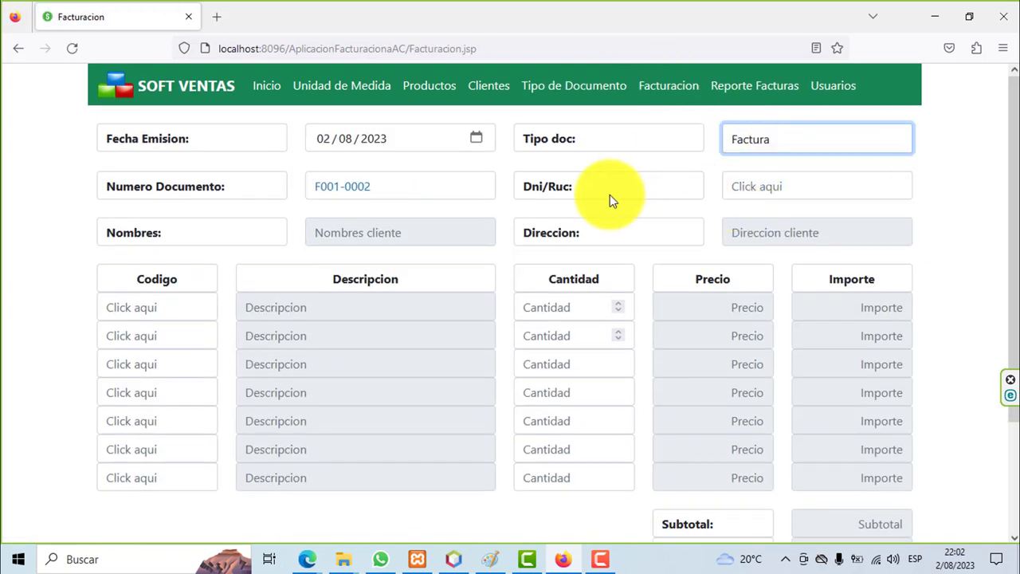
click(747, 188)
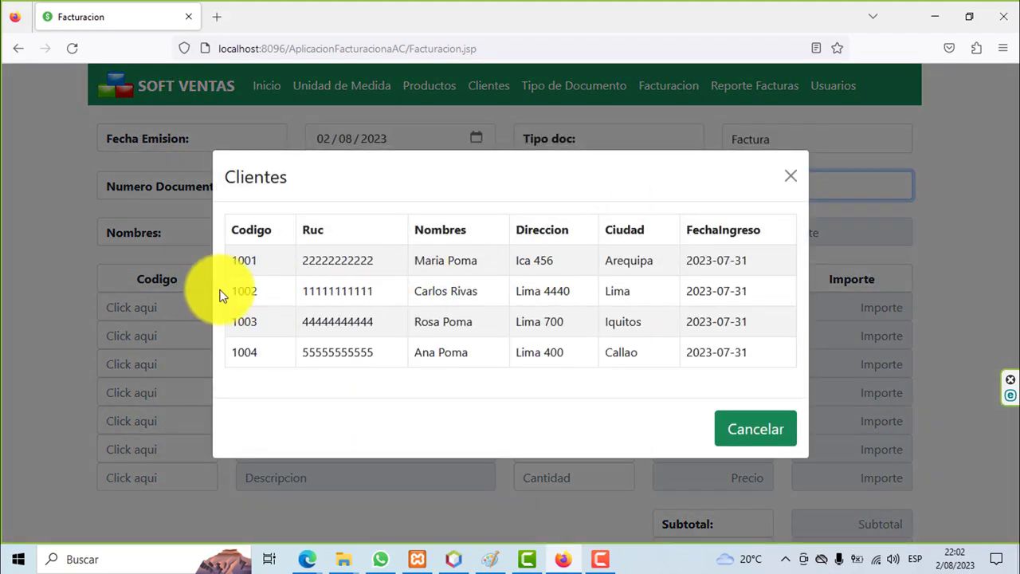
click(236, 288)
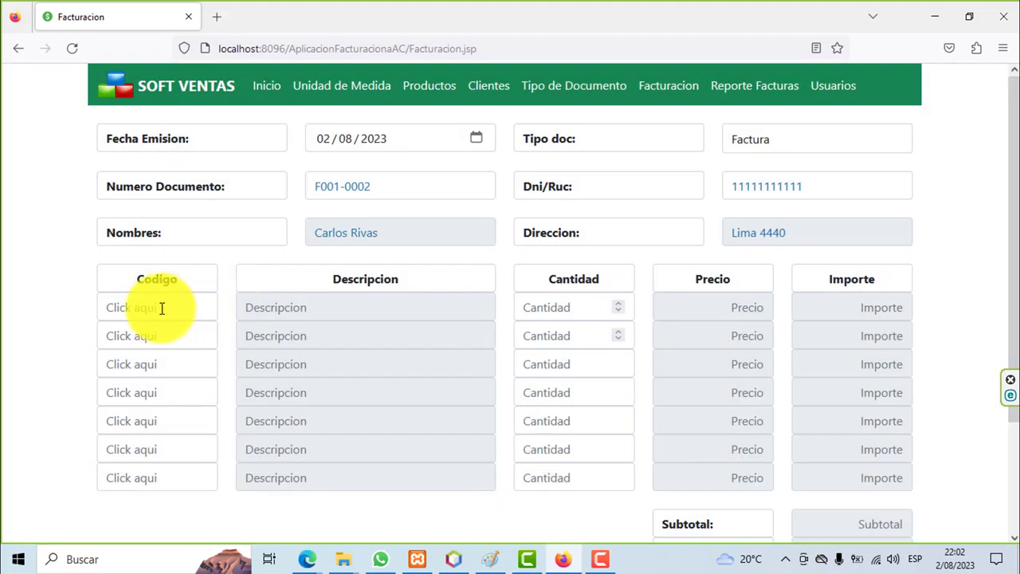
click(160, 308)
click(239, 249)
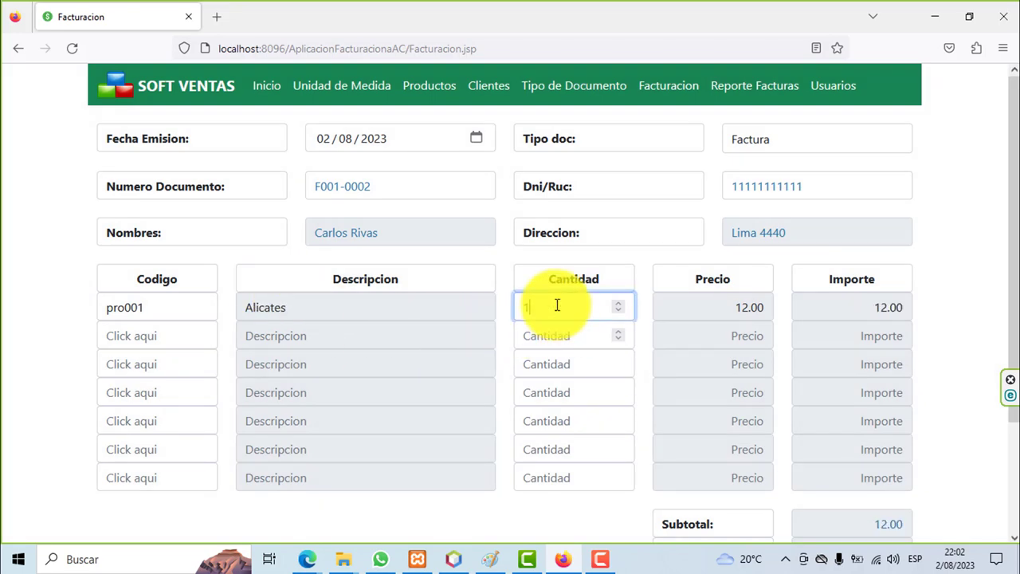
click(170, 334)
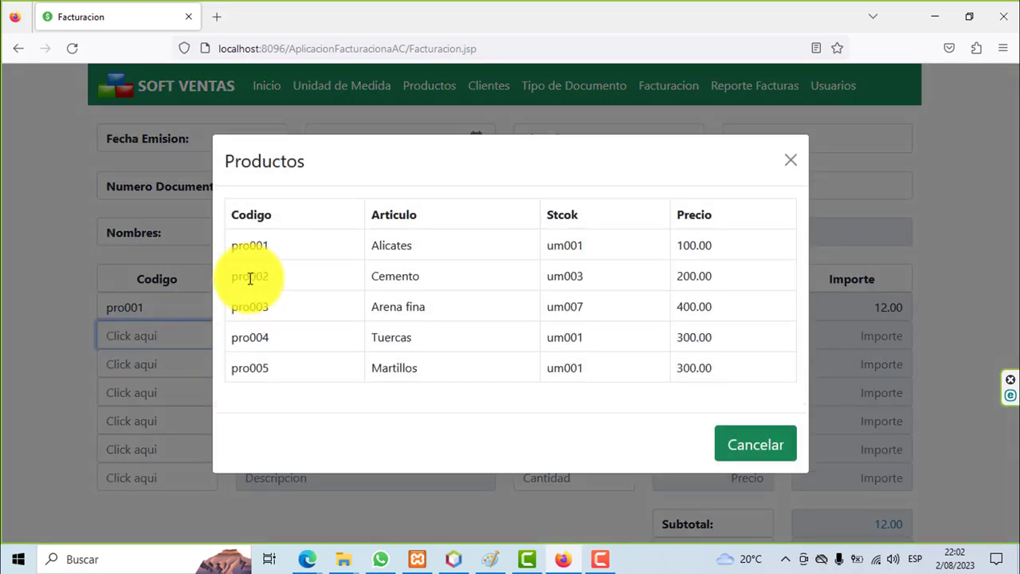
click(250, 277)
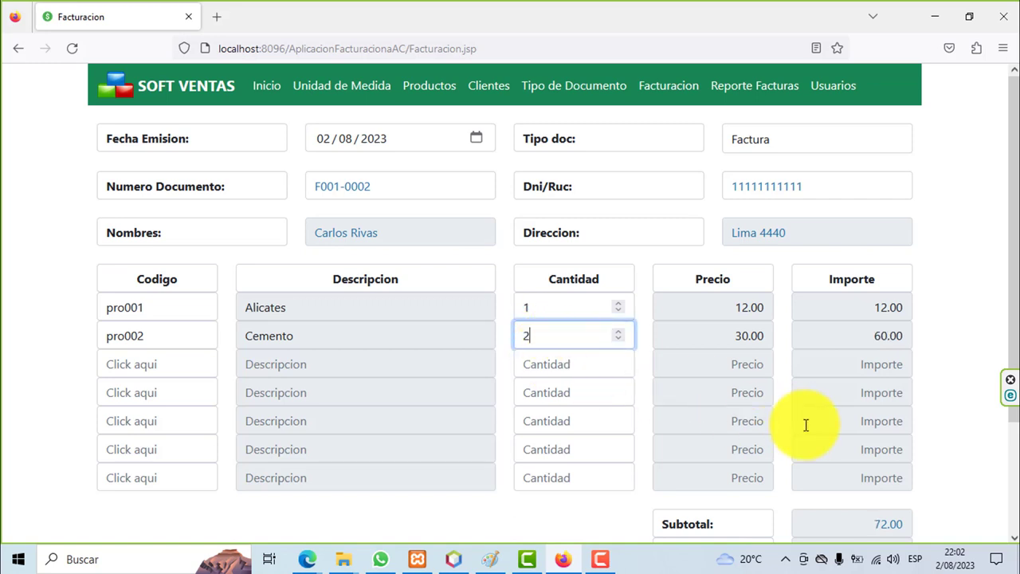
Save the invoice totalling 84.96 and dismiss the confirmation
scroll(813, 439, down, 1)
scroll(795, 513, down, 1)
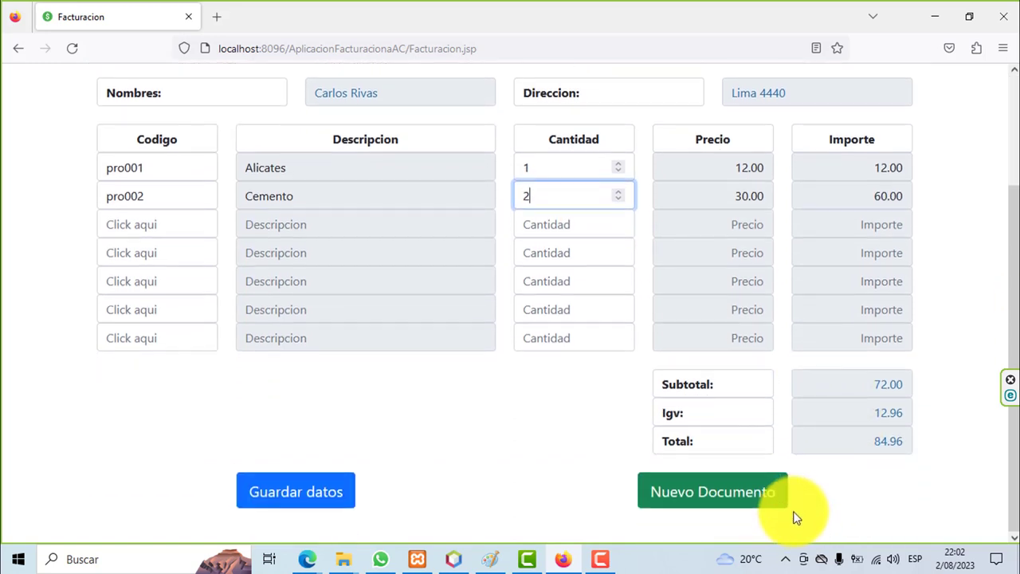
click(333, 494)
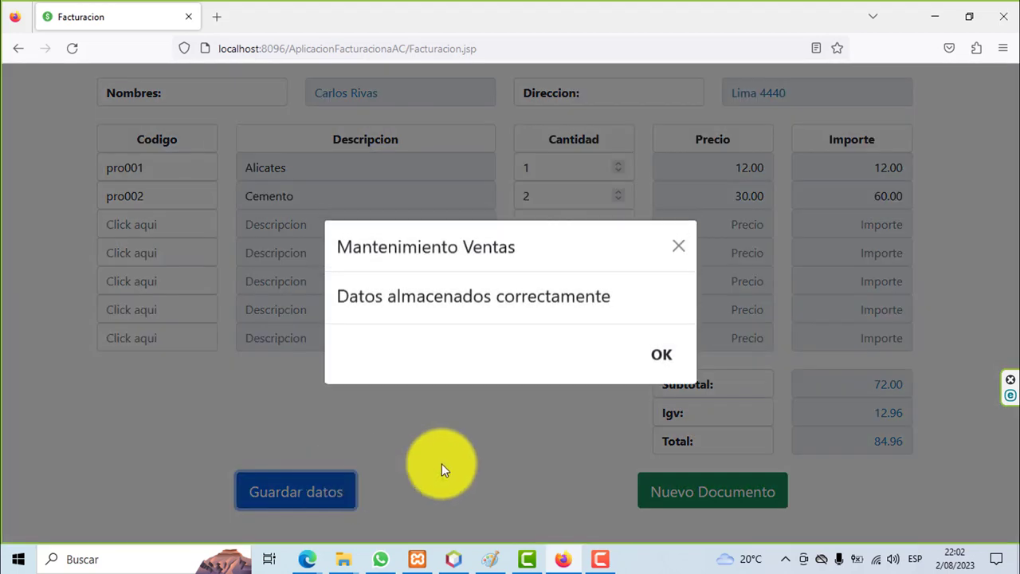
click(657, 358)
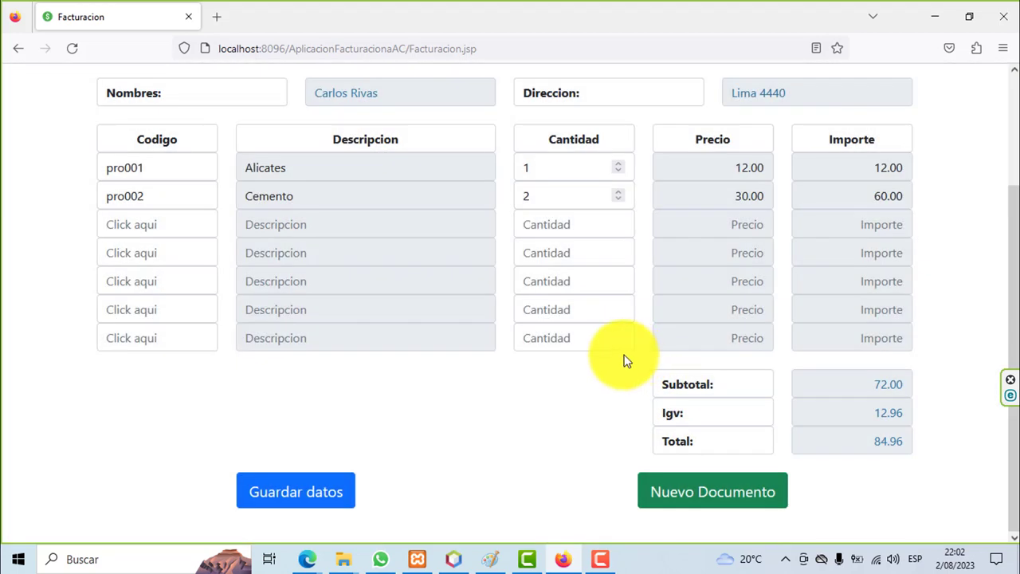
scroll(625, 360, up, 2)
View F001-0002 in Reporte Facturas: 1 Alicates at 12 and 2 Cemento at 30
click(742, 104)
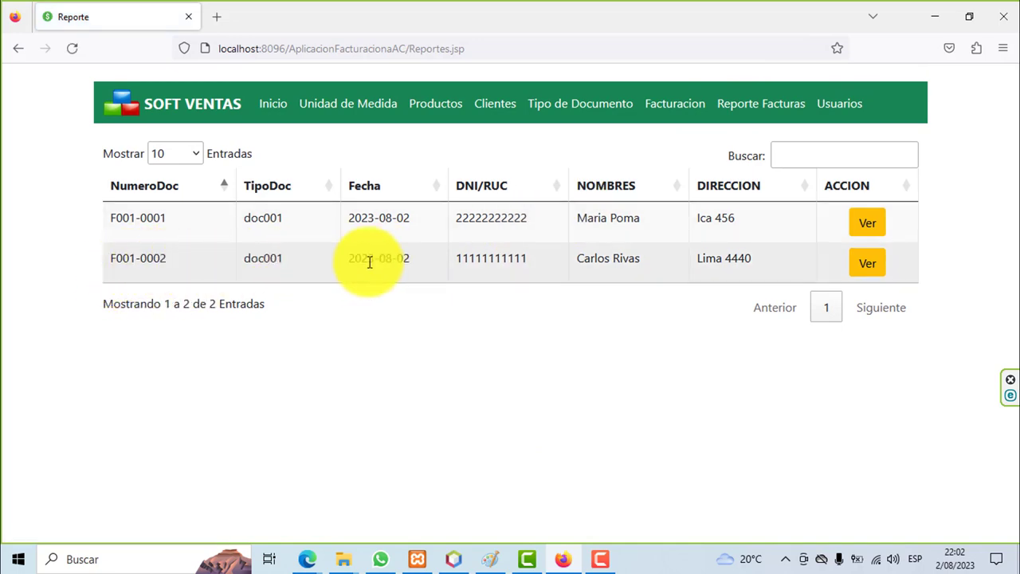
click(853, 273)
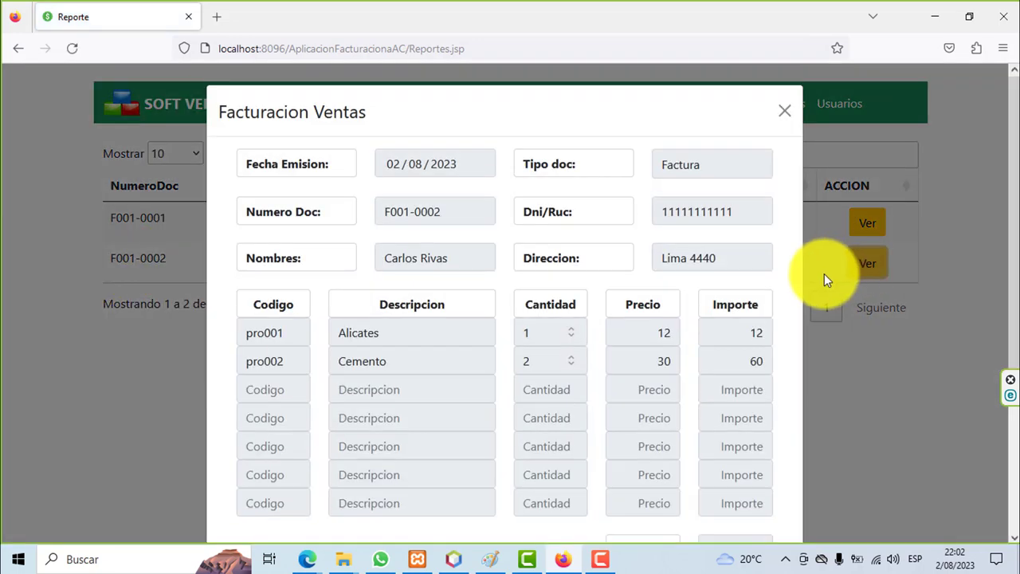
scroll(708, 351, down, 3)
scroll(707, 358, up, 3)
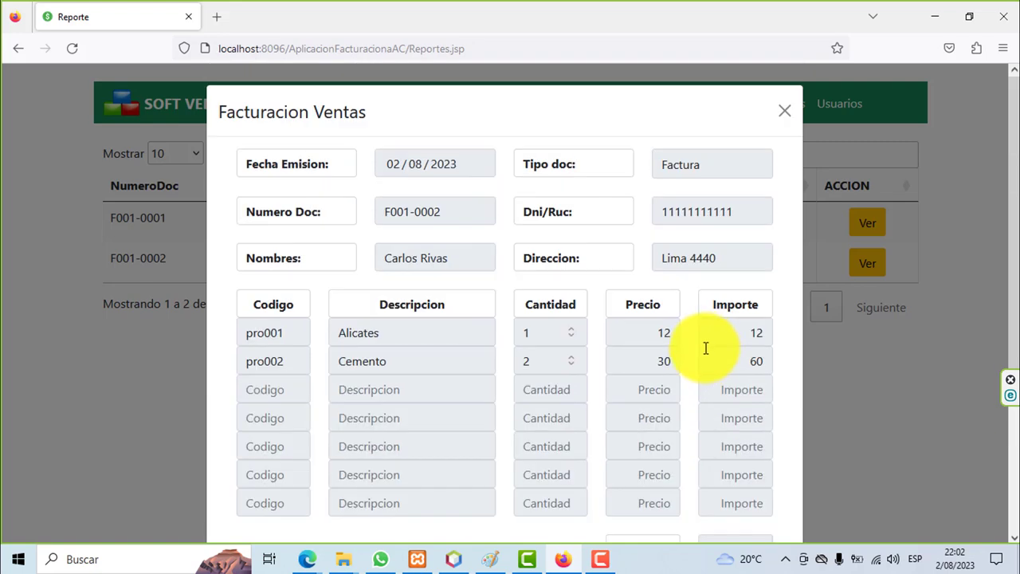
click(785, 113)
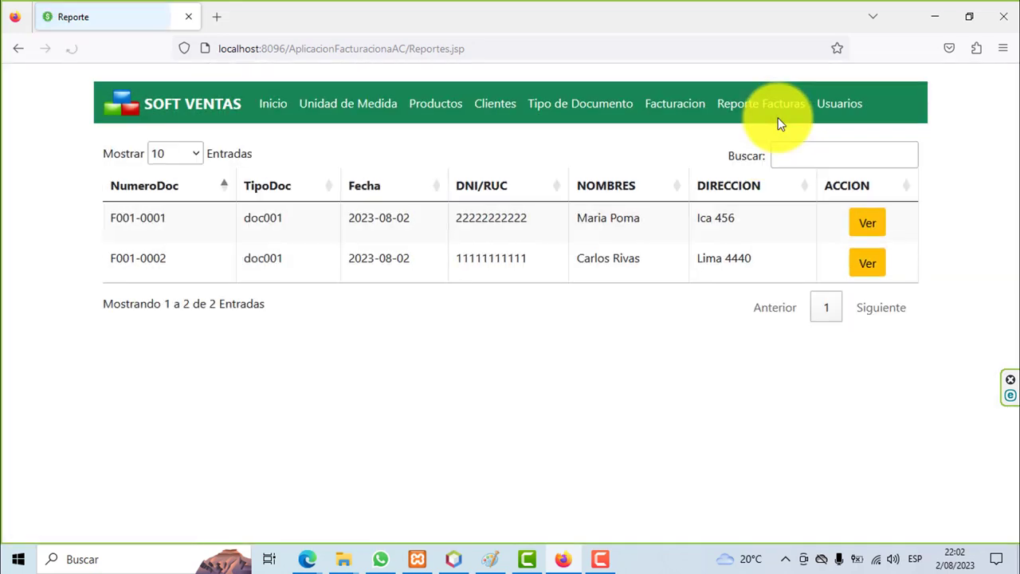
Start a new Factura F001-0003 and bill it to the third client
click(600, 107)
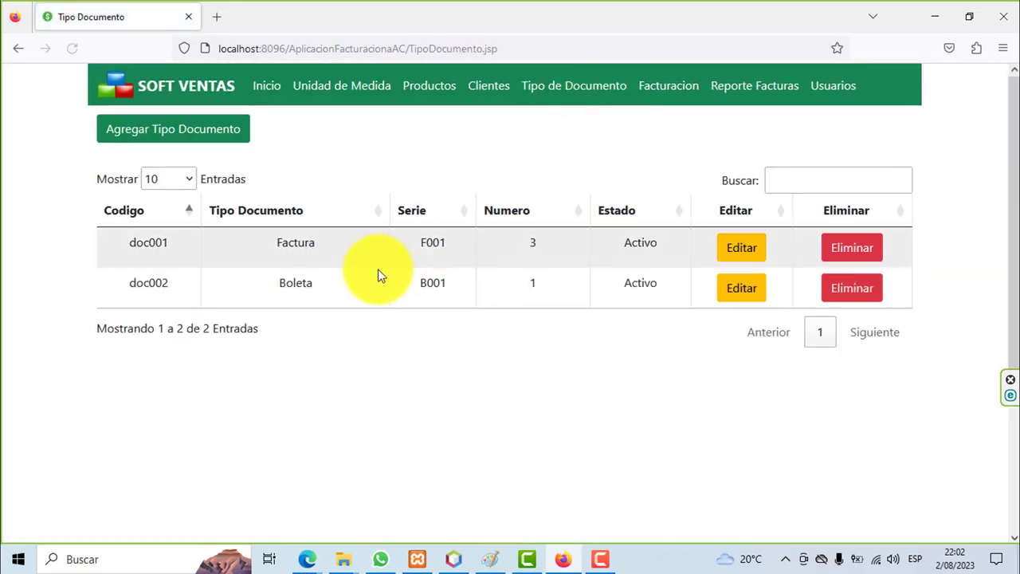
click(670, 89)
click(738, 140)
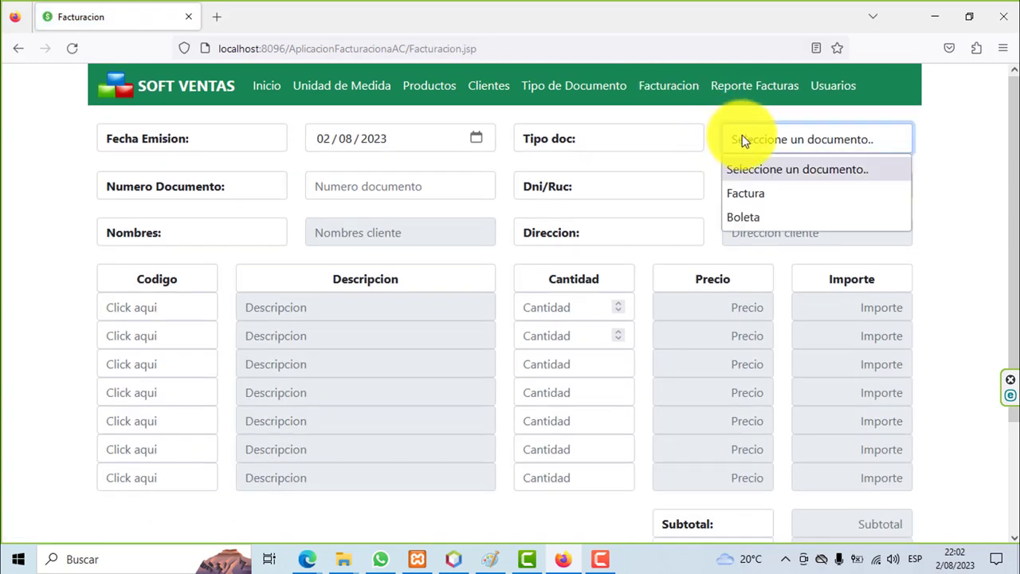
click(750, 188)
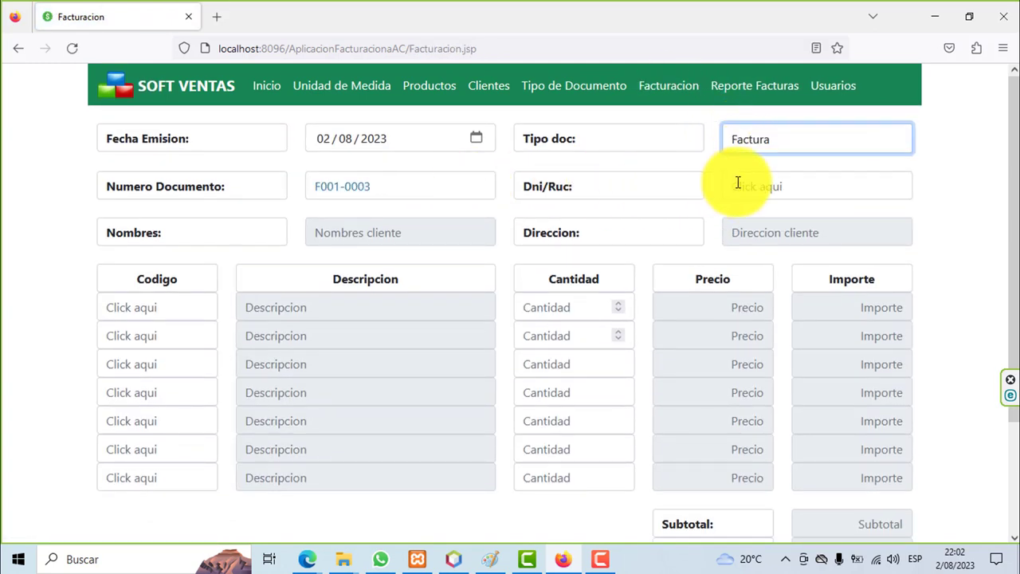
click(738, 185)
click(237, 319)
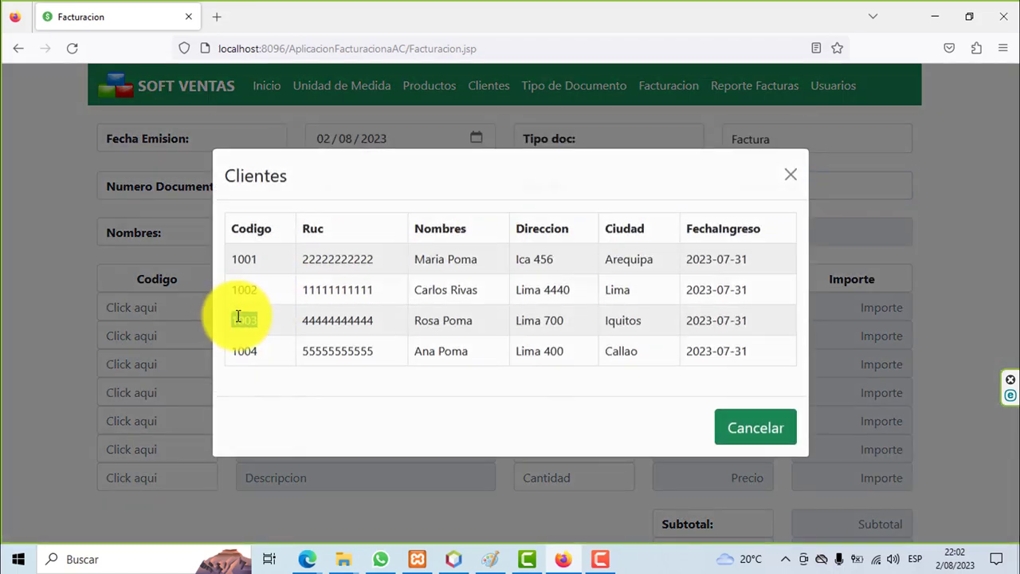
Add 1 Alicates, 2 Cemento and 3 Arena fina, totalling 244.26 with IGV
click(190, 316)
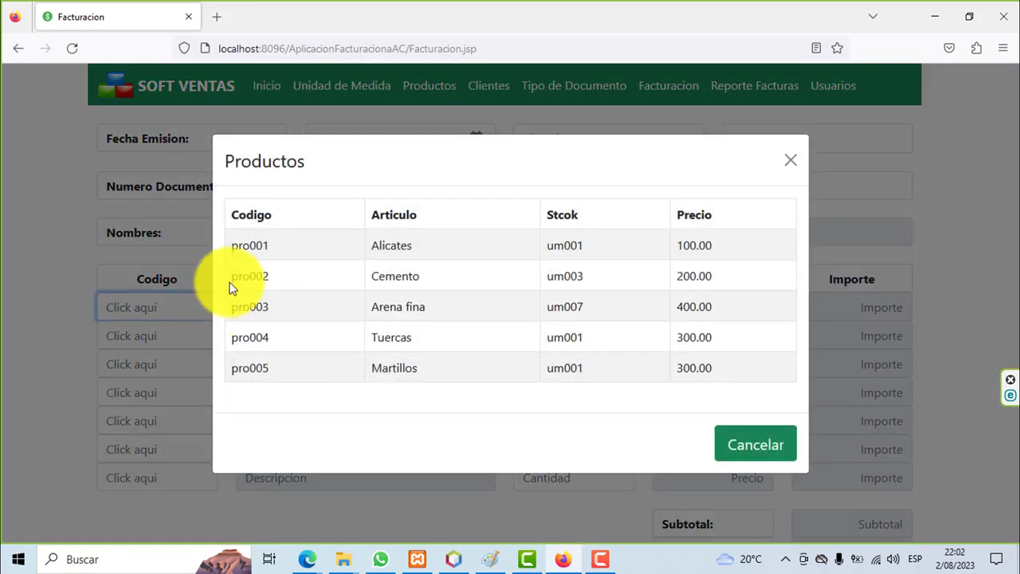
click(252, 254)
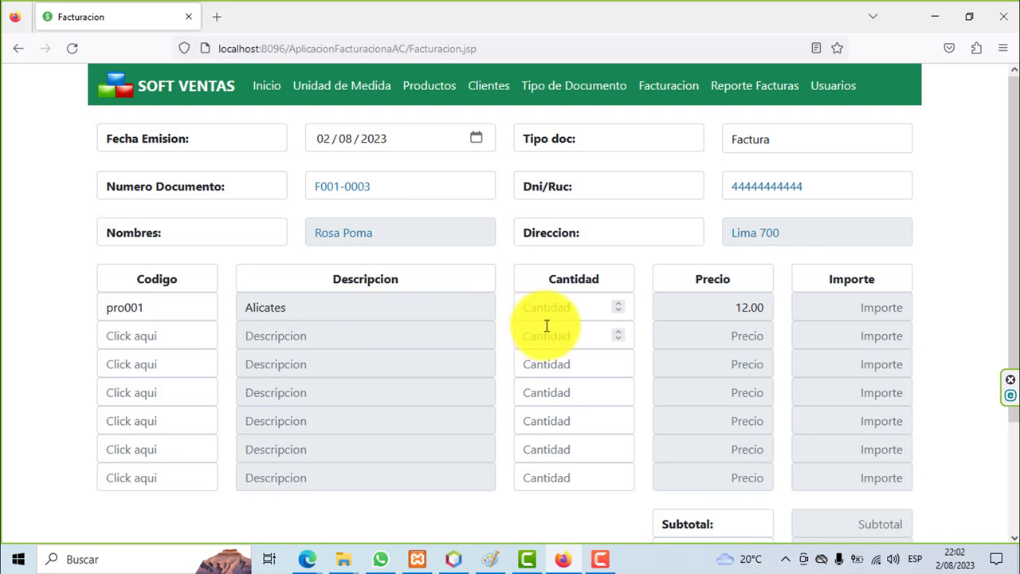
click(538, 313)
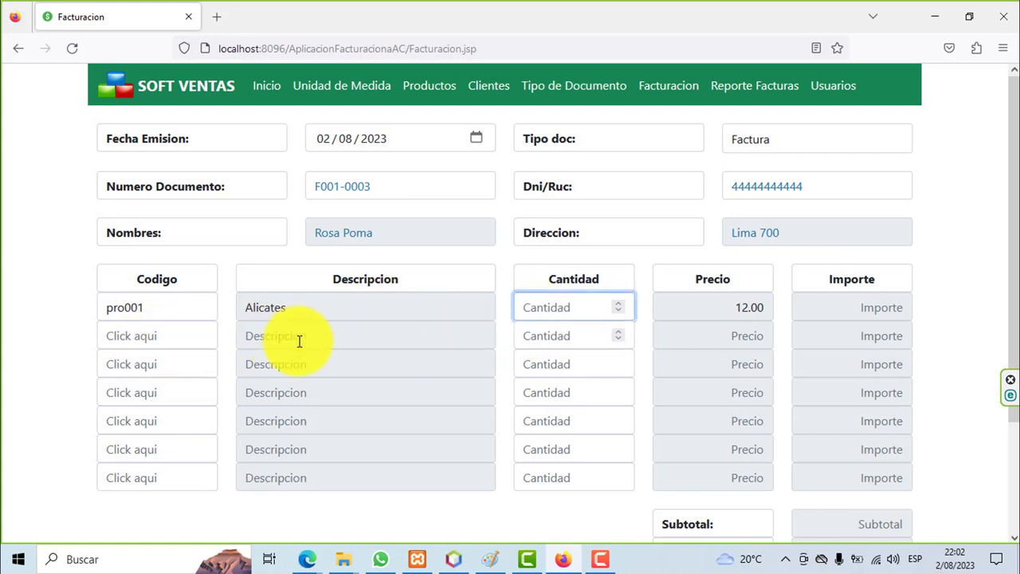
text(1)
click(131, 337)
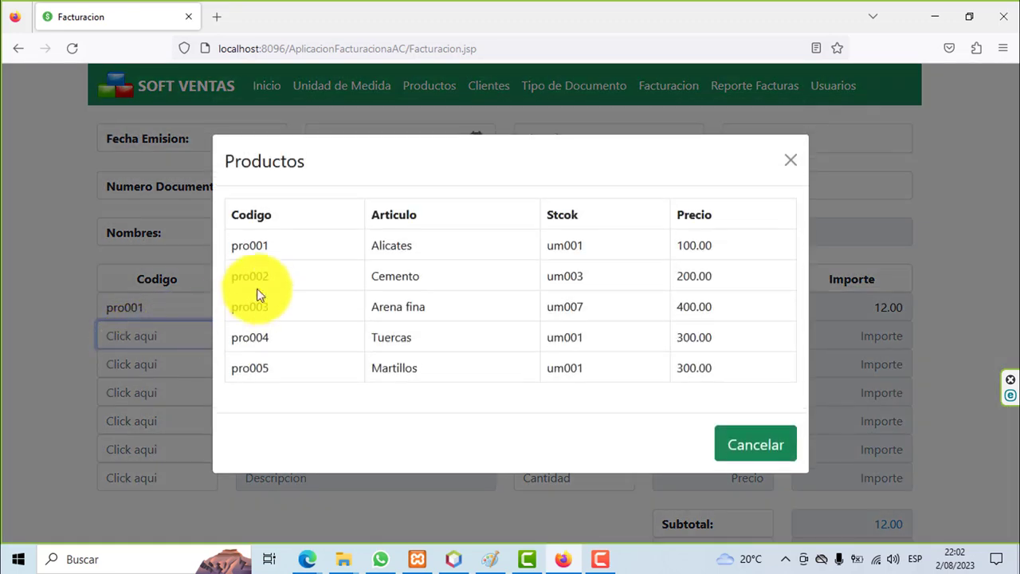
click(257, 273)
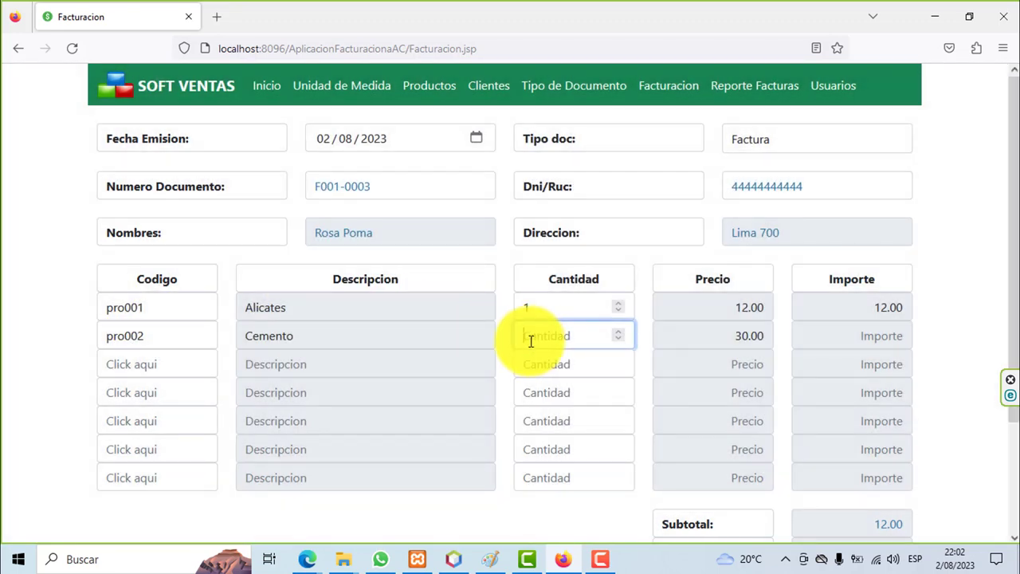
text(2)
click(131, 364)
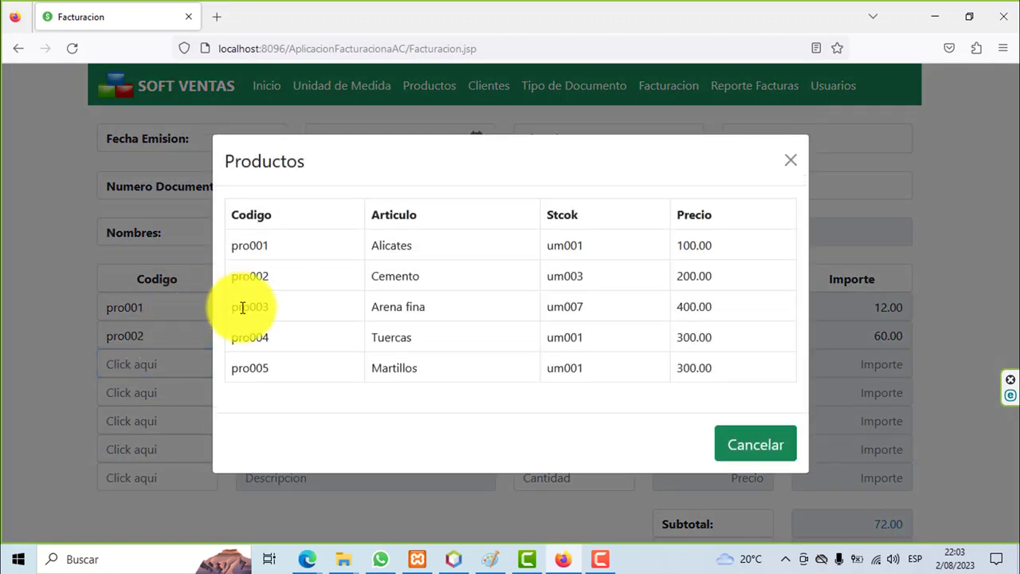
click(242, 307)
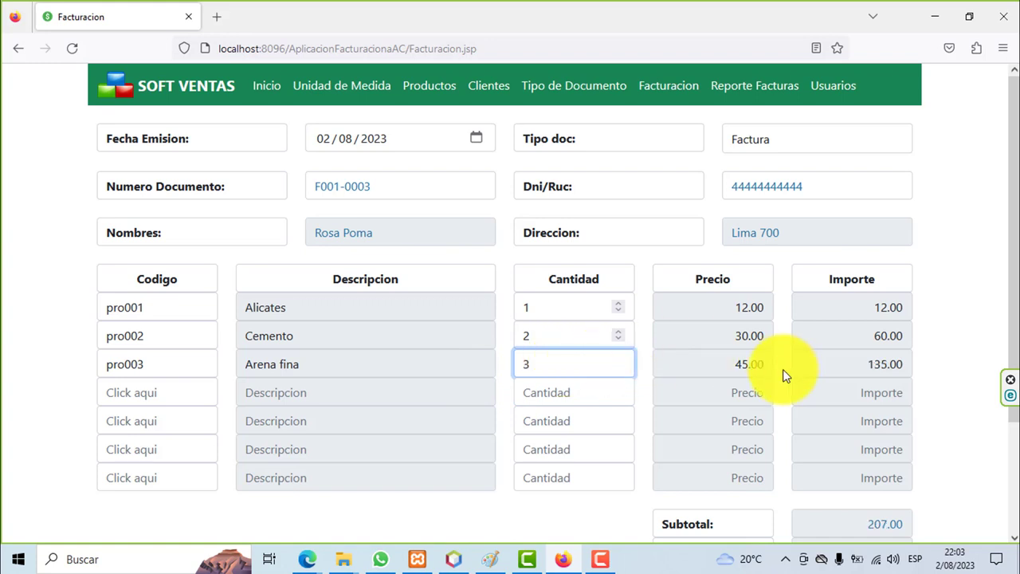
scroll(759, 412, down, 3)
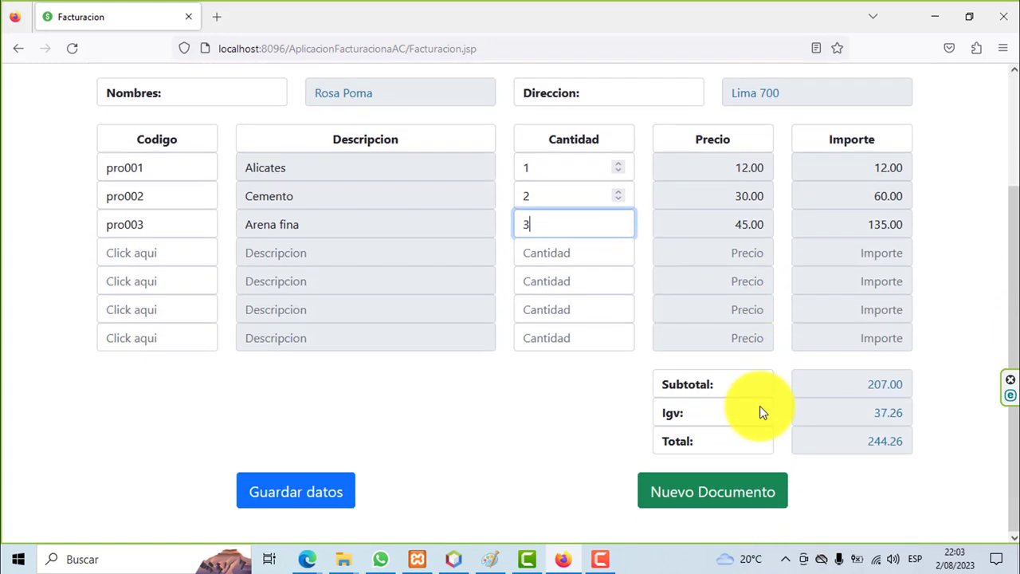
Save invoice F001-0003 and dismiss the confirmation
click(336, 489)
click(656, 360)
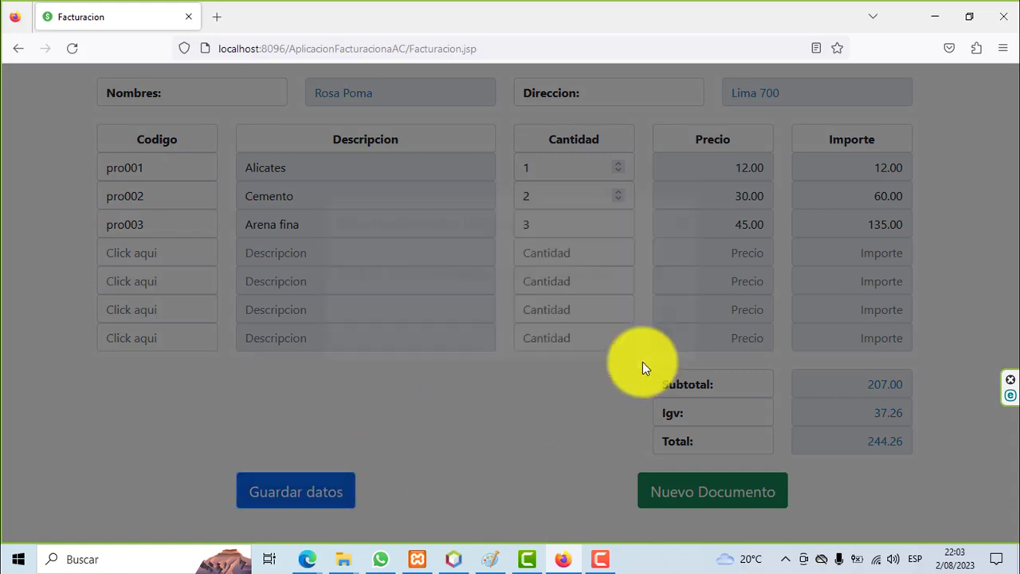
scroll(571, 402, up, 3)
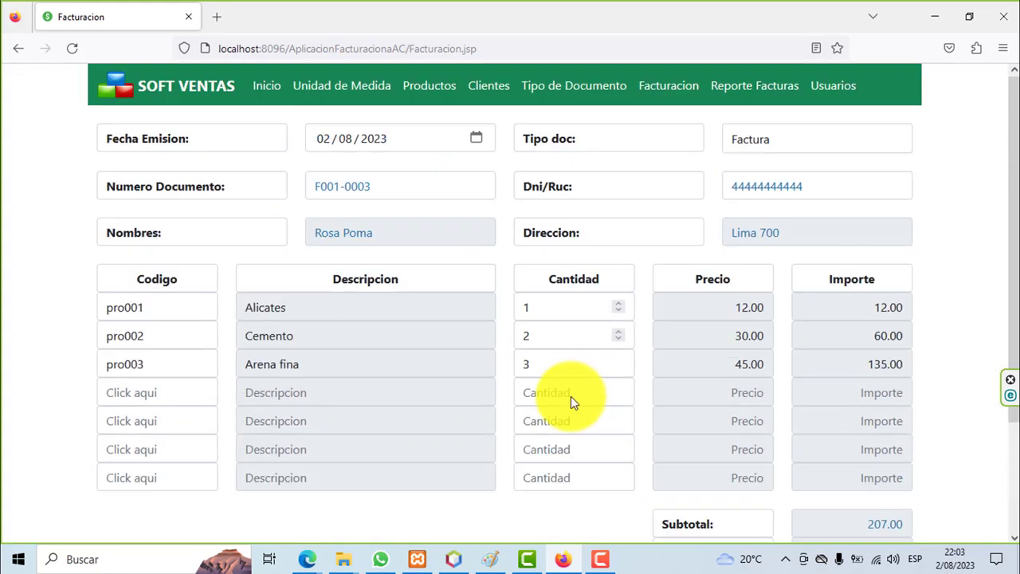
Check F001-0003 in Reporte Facturas and the Factura counter at 4, then reopen a blank form
click(735, 103)
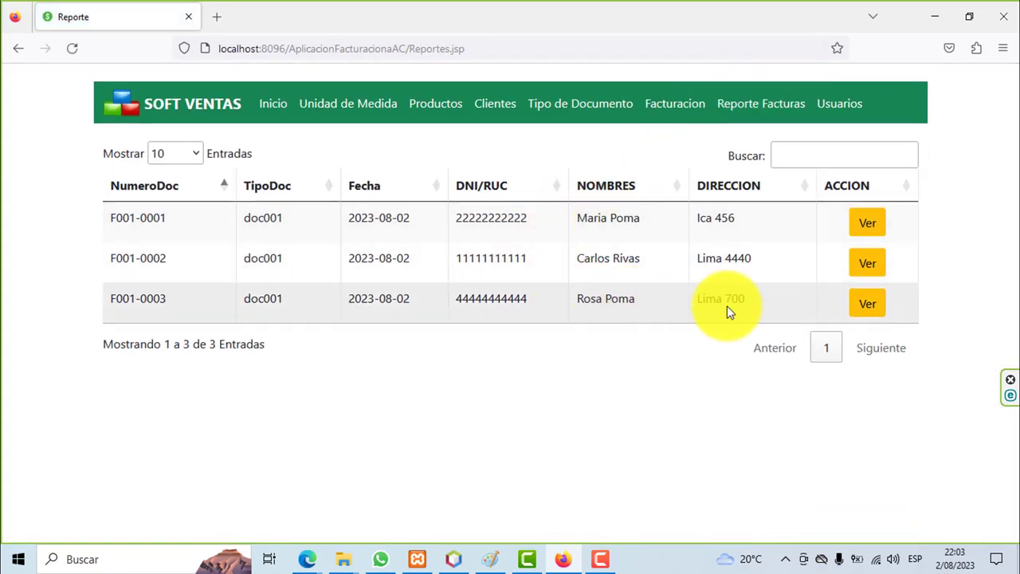
click(864, 307)
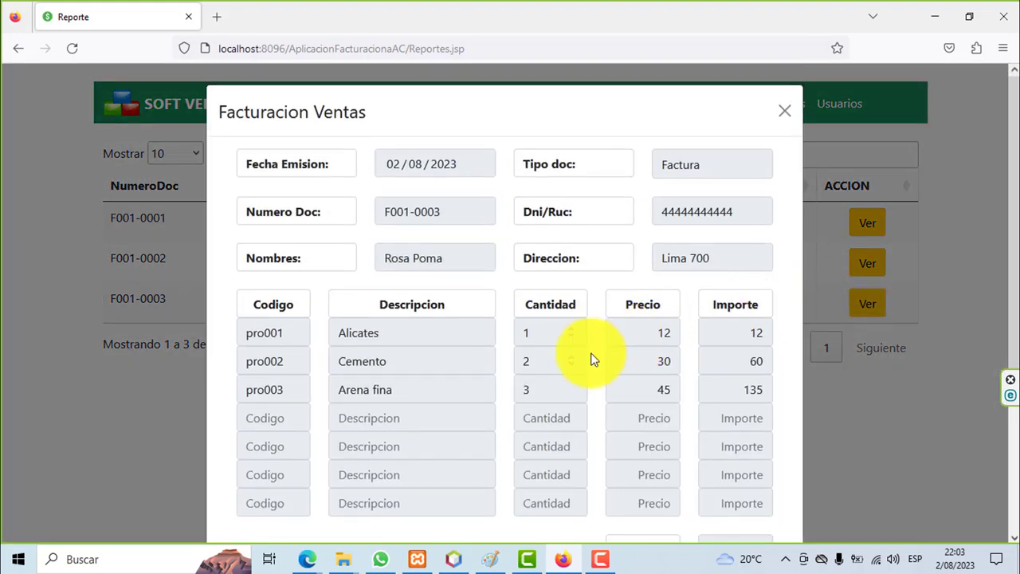
scroll(592, 360, down, 3)
scroll(592, 359, up, 3)
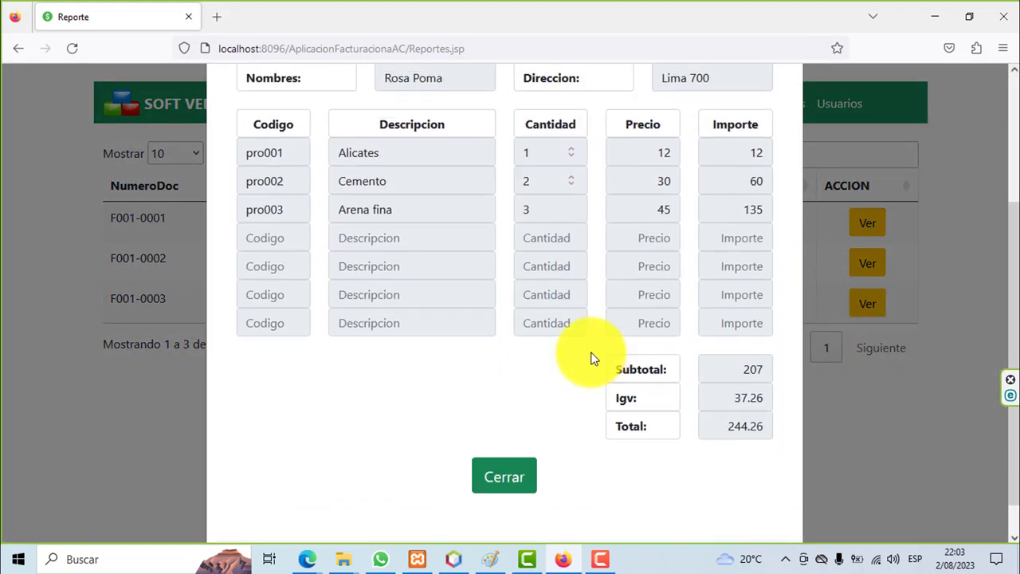
click(784, 111)
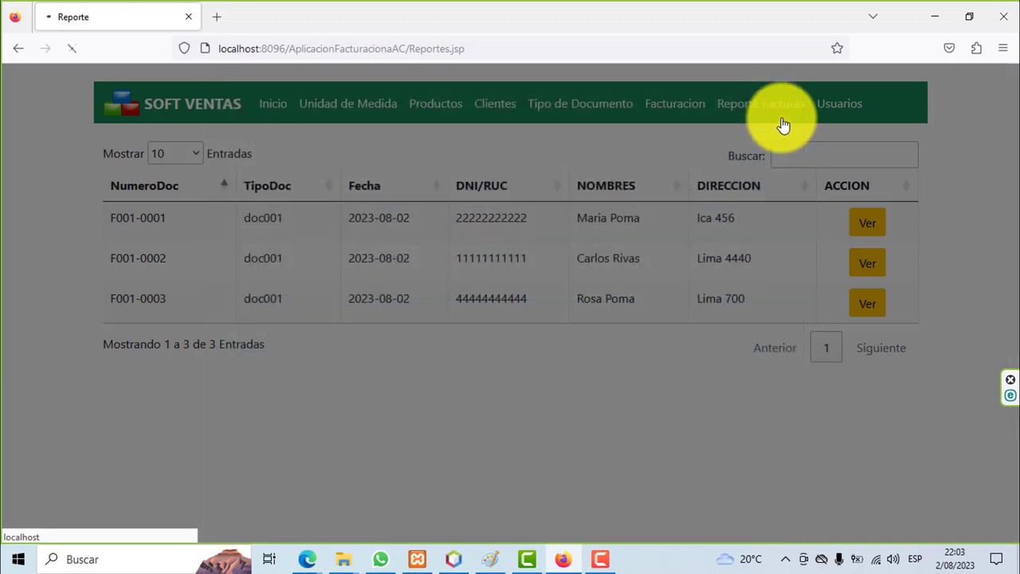
click(592, 120)
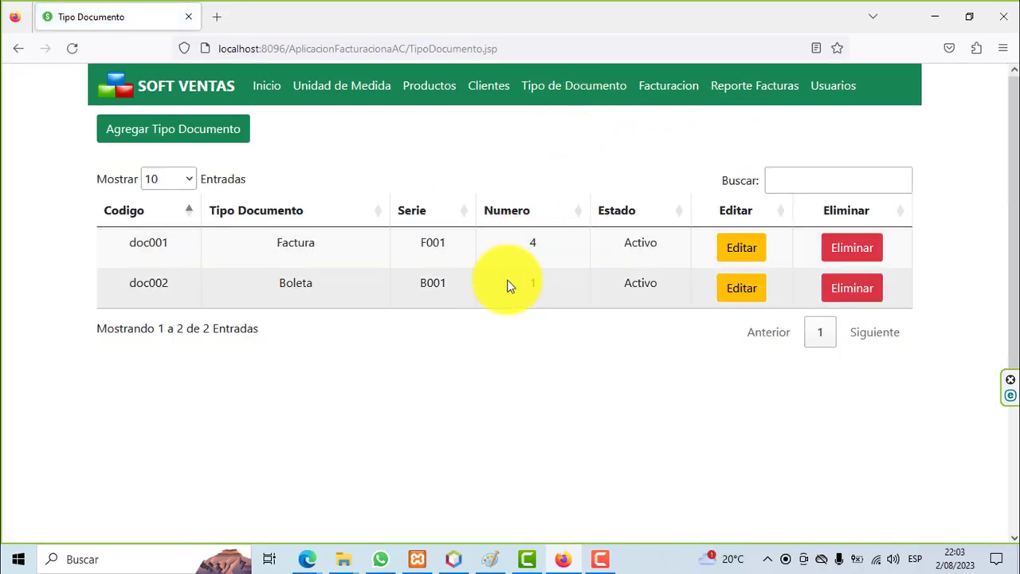
click(669, 94)
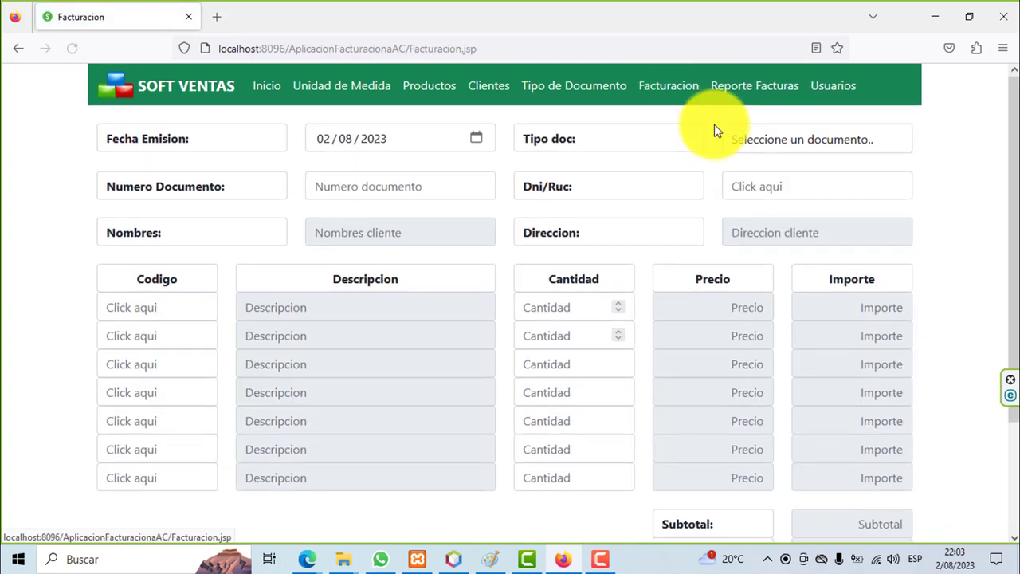
Switch the new document type to Boleta B001-0001
click(753, 140)
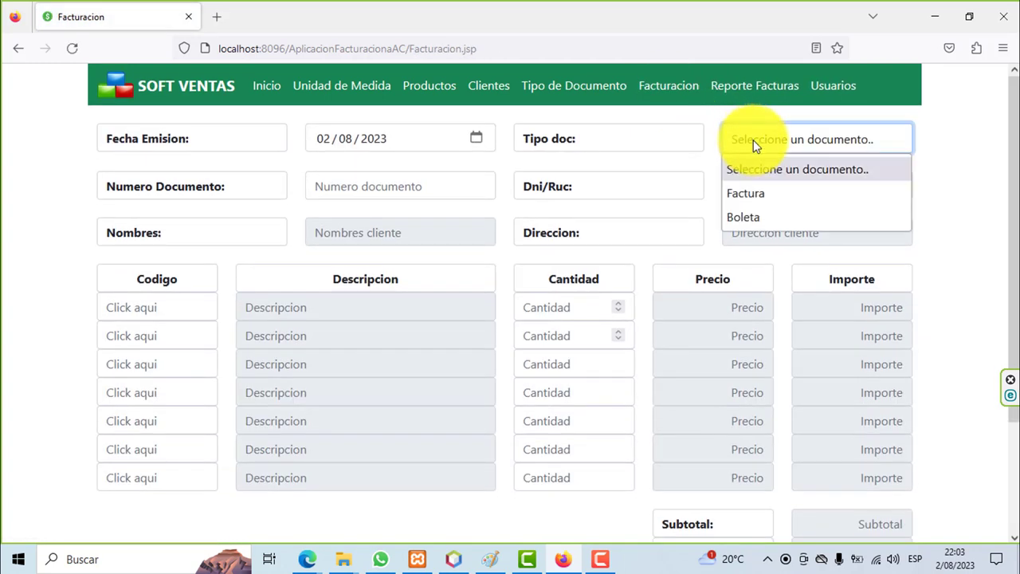
click(747, 216)
scroll(710, 255, down, 2)
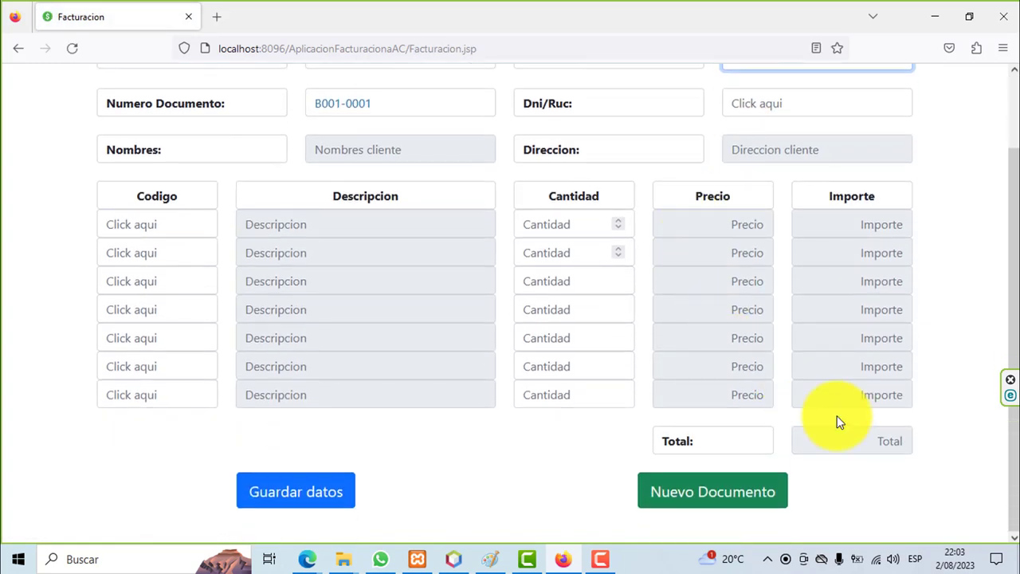
scroll(796, 402, up, 2)
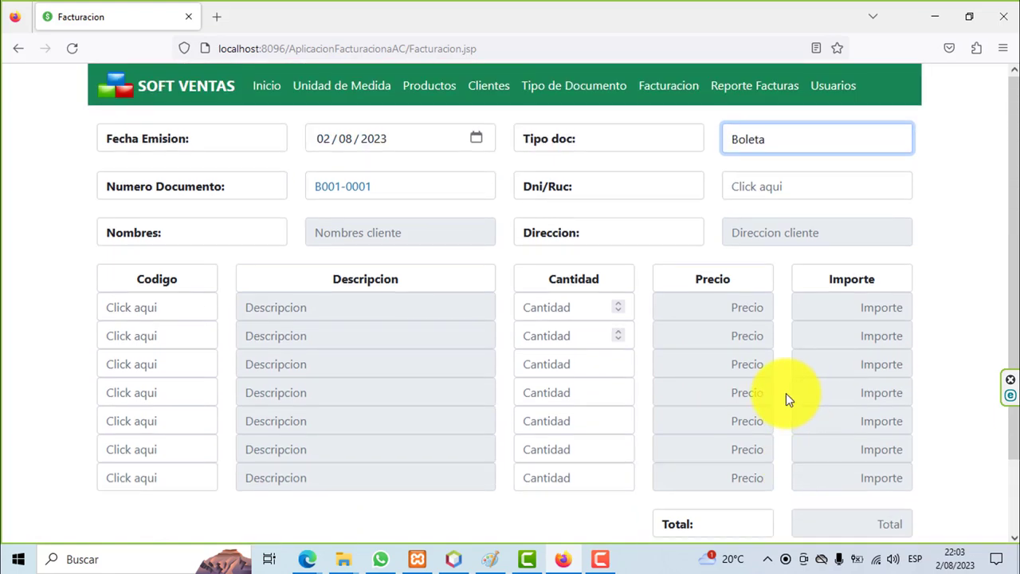
Bill the boleta to the first client with 1 Alicates (pro001), totalling 12
click(782, 194)
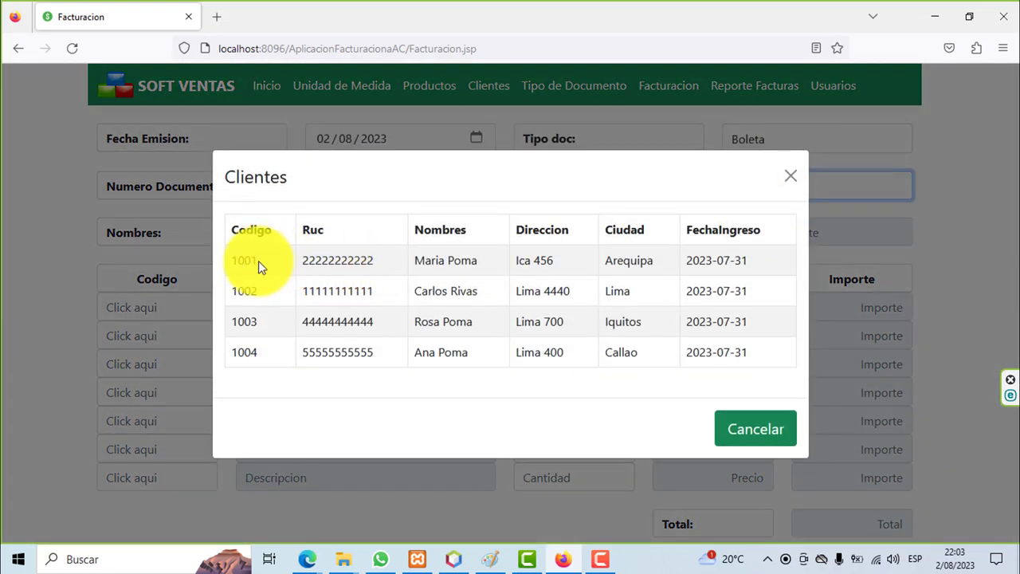
click(249, 260)
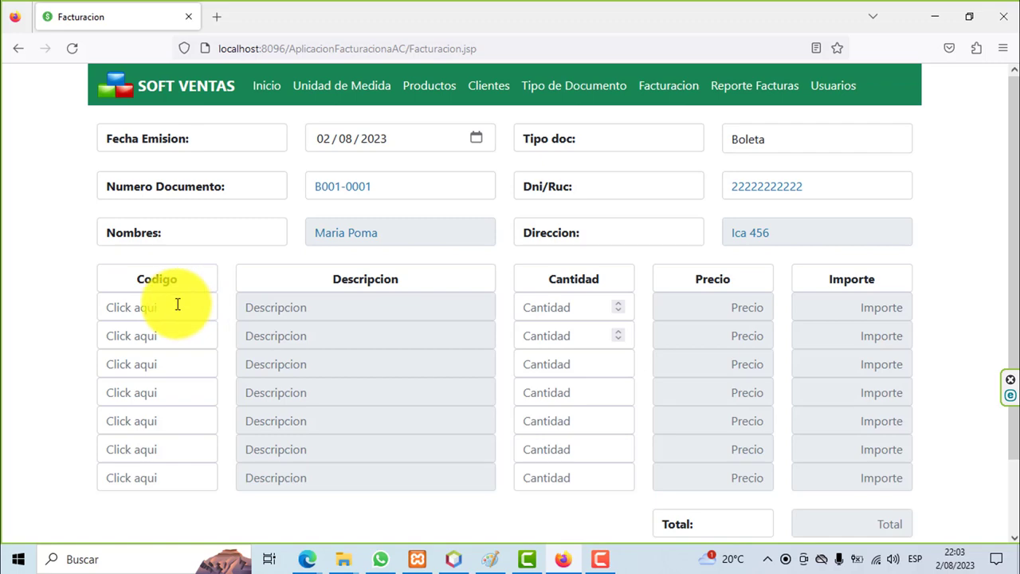
click(176, 308)
click(244, 246)
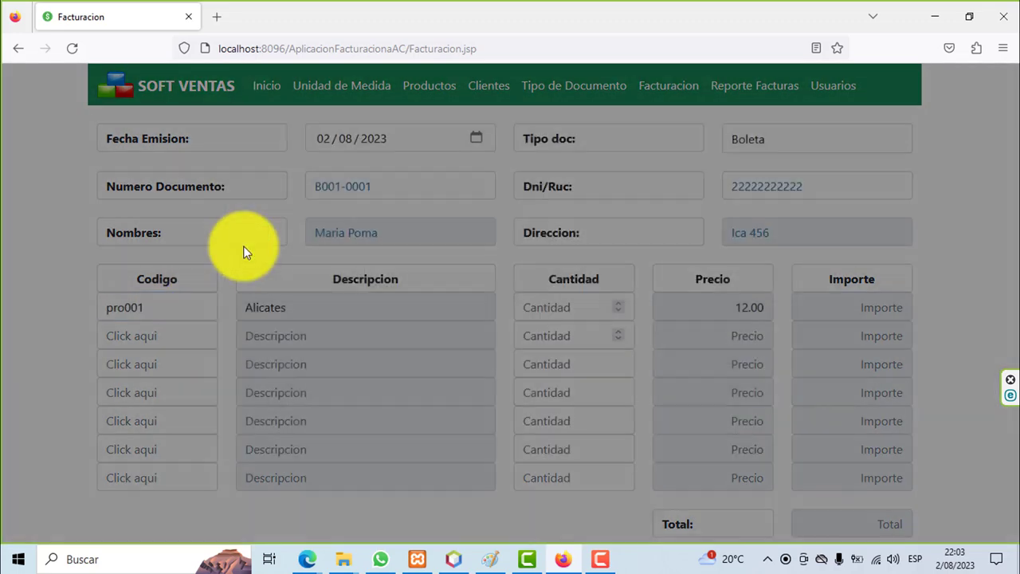
click(550, 308)
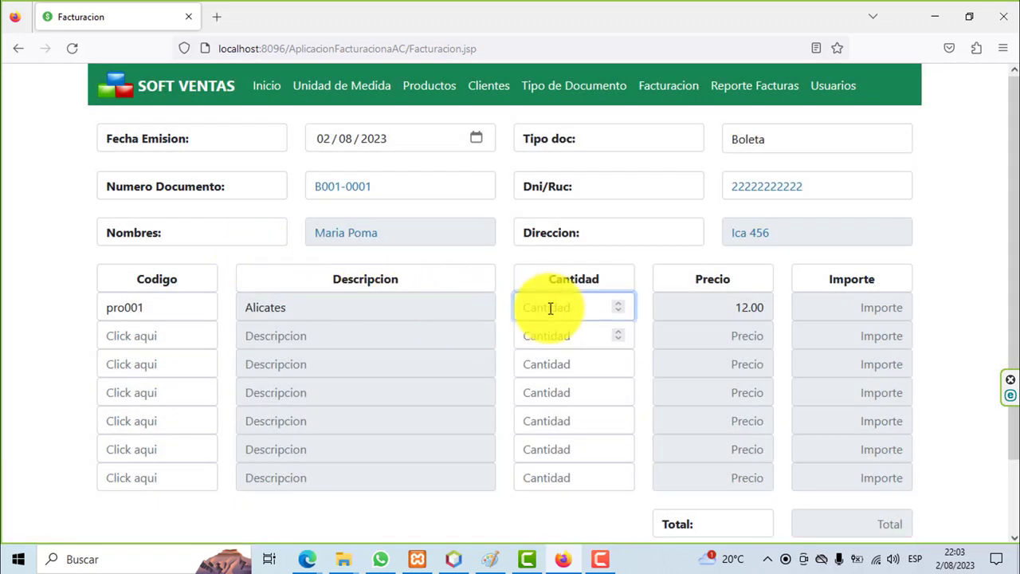
text(1)
scroll(762, 383, down, 2)
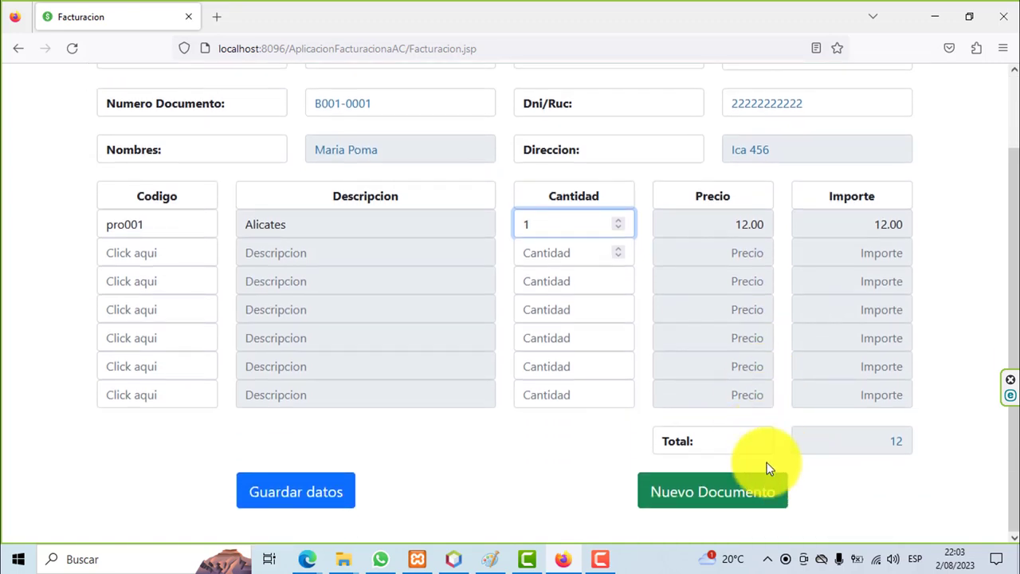
Save boleta B001-0001 and dismiss the confirmation
click(337, 490)
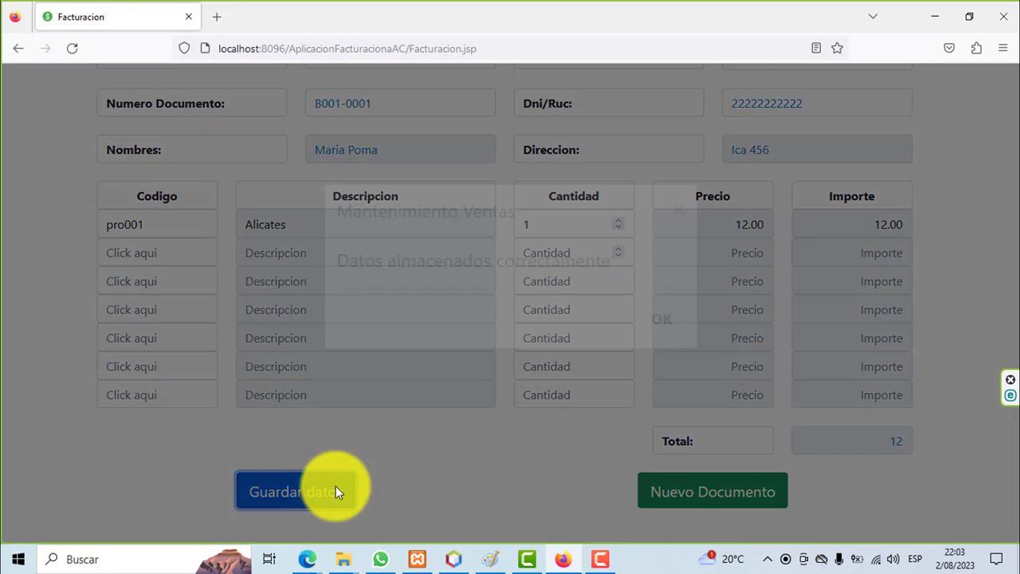
click(659, 361)
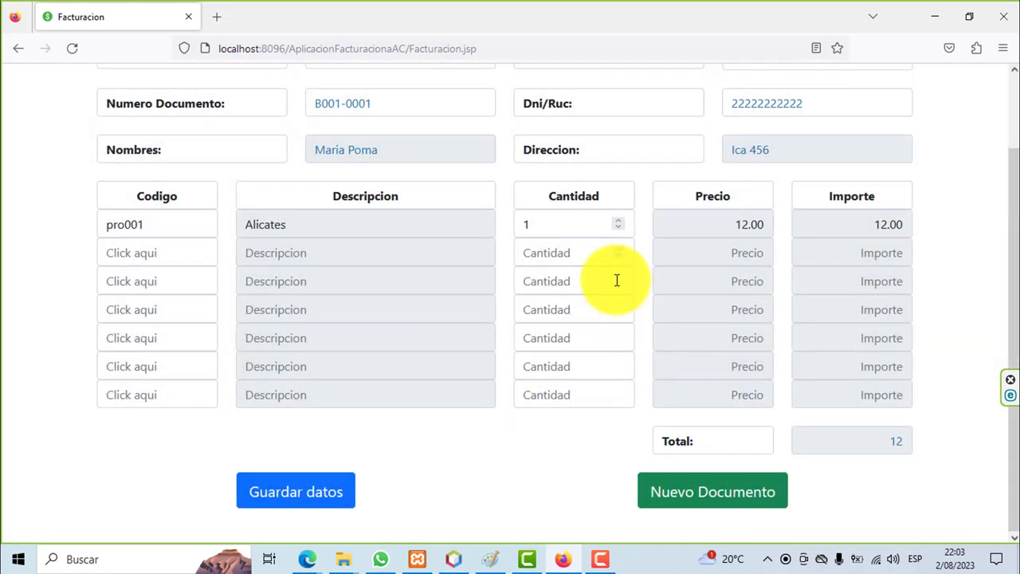
scroll(630, 263, up, 2)
View B001-0001 in Reporte Facturas, confirm the Boleta counter reads 2, and reopen the billing form
click(749, 87)
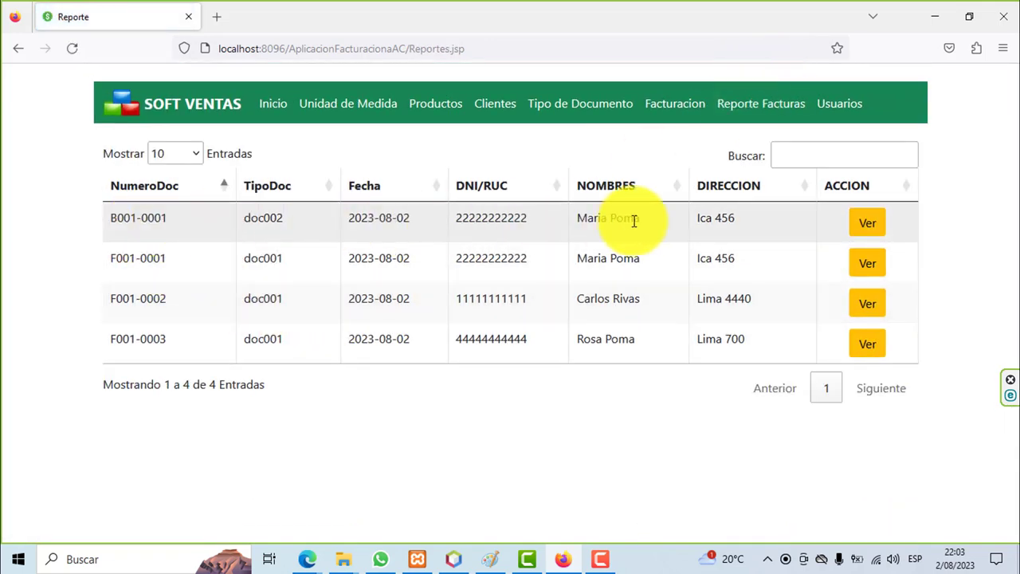
click(859, 229)
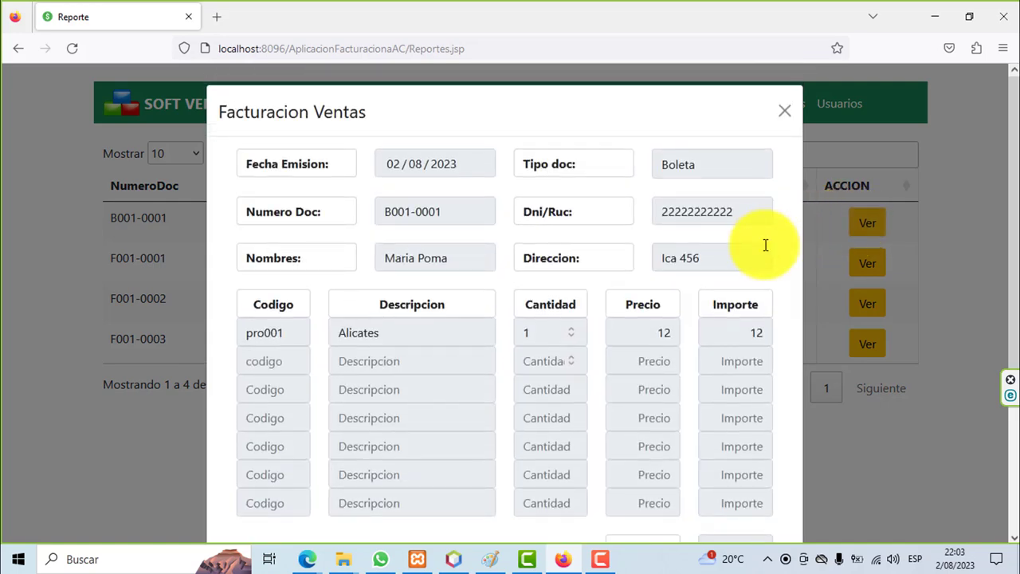
scroll(763, 255, down, 2)
scroll(763, 255, up, 3)
click(788, 115)
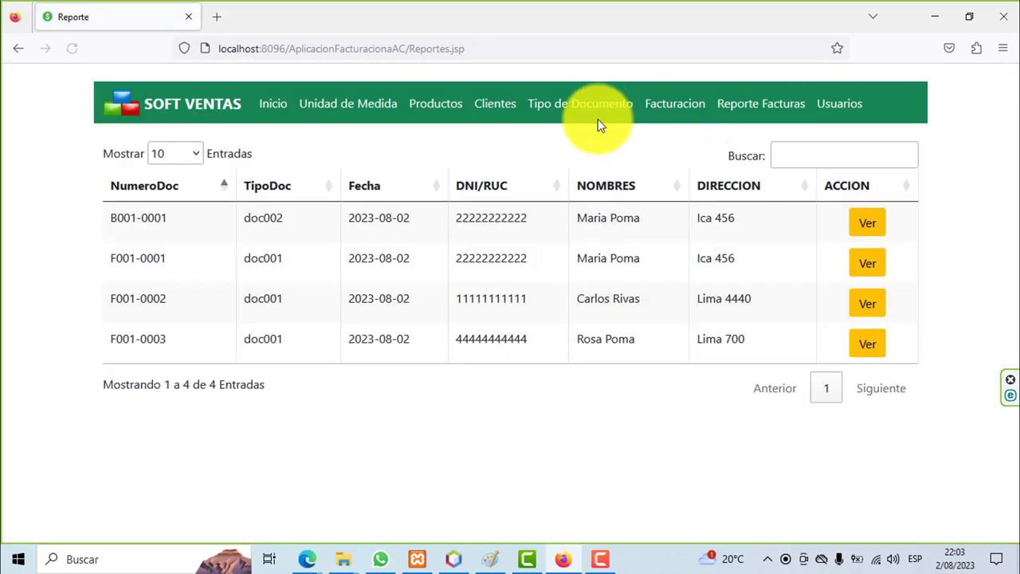
click(581, 114)
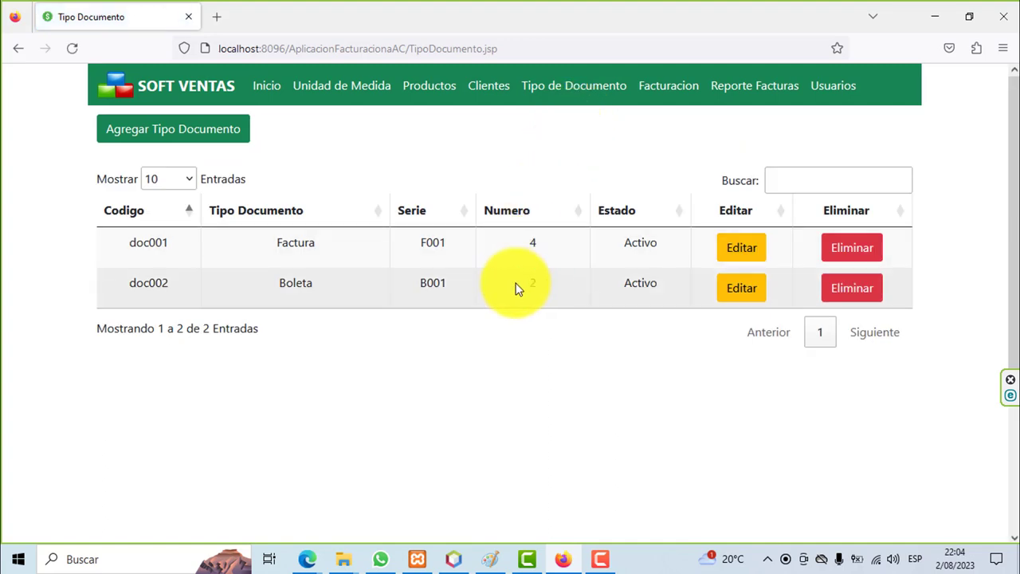
click(657, 96)
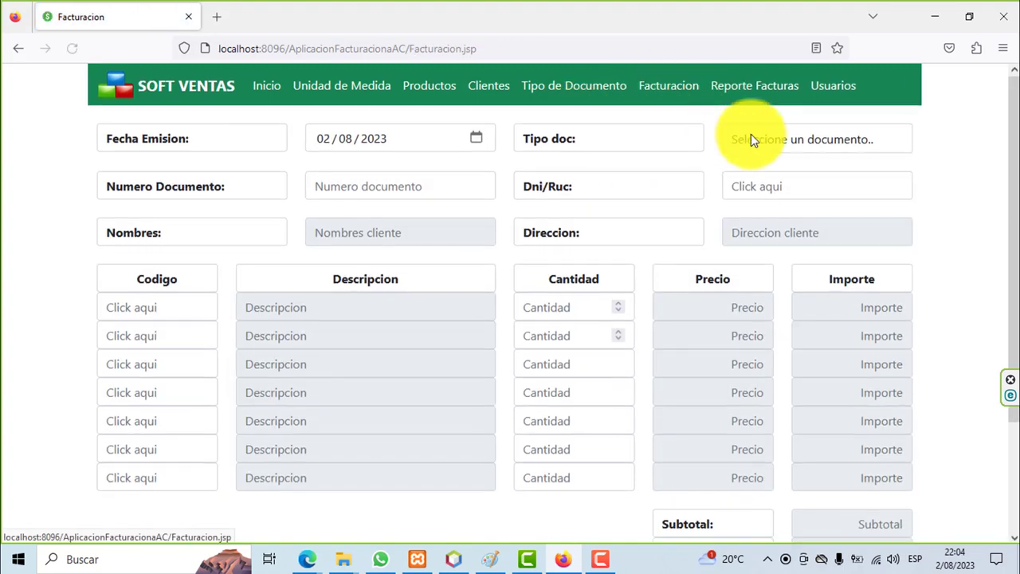
Start a Boleta document for the second client
click(753, 138)
click(741, 217)
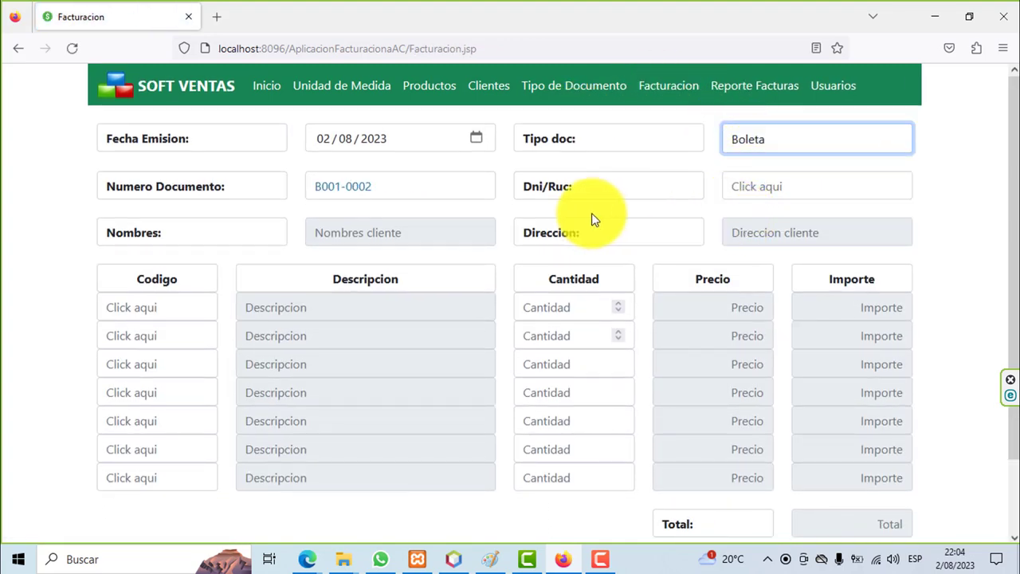
click(741, 190)
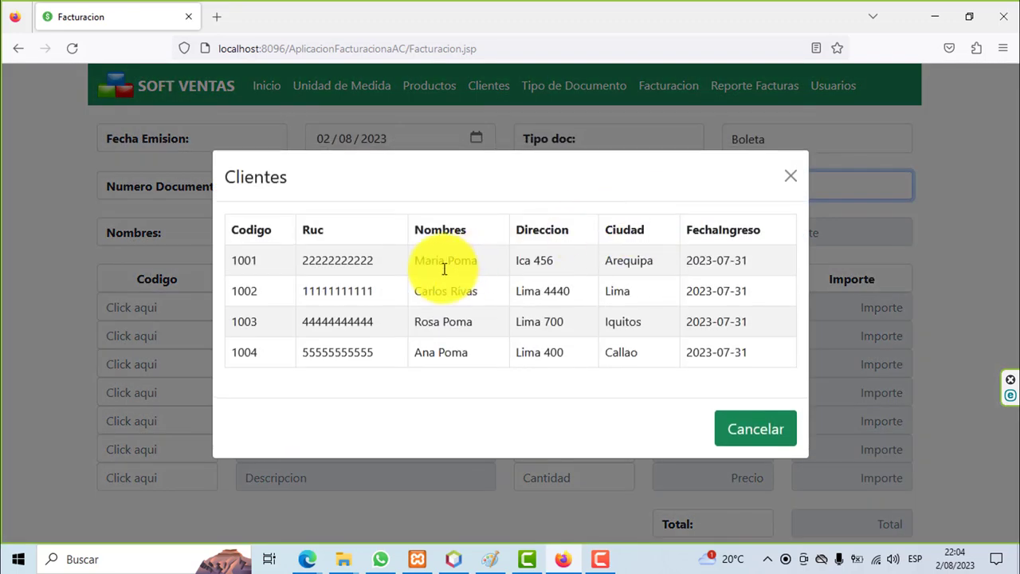
click(241, 293)
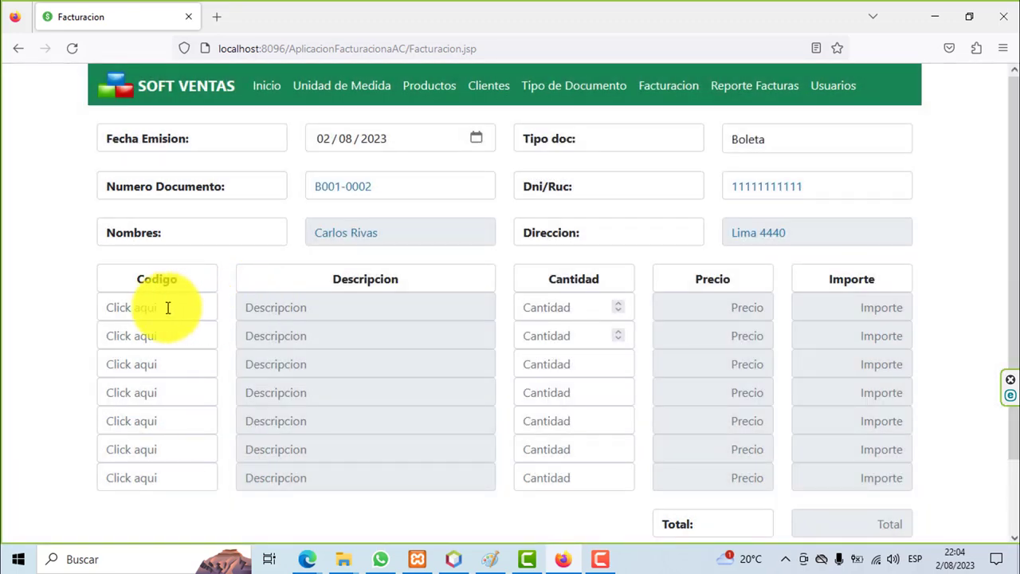
Add 2 Alicates (pro001) and 3 Cemento (pro002) as the boleta's line items
click(155, 308)
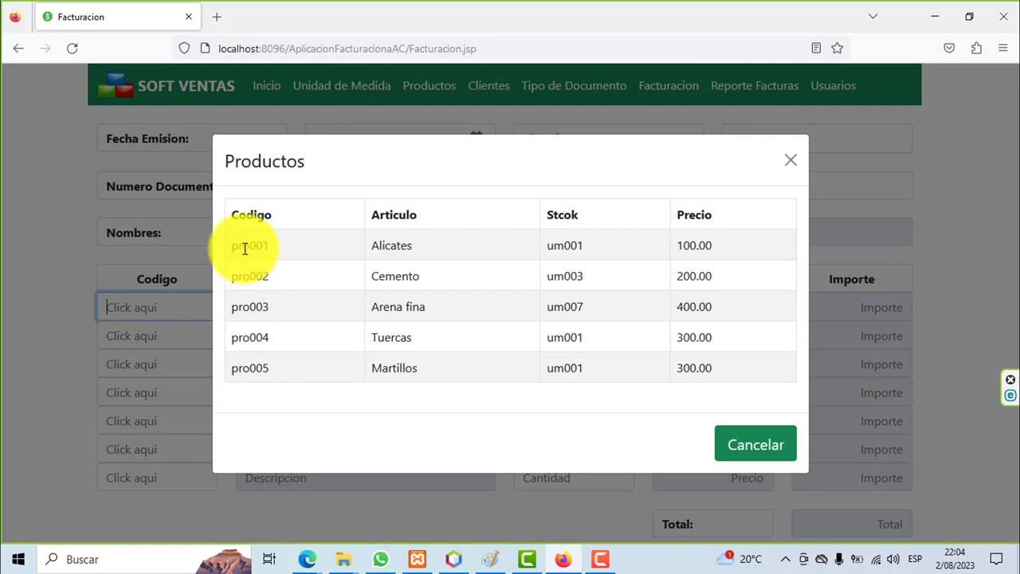
click(246, 247)
text(2)
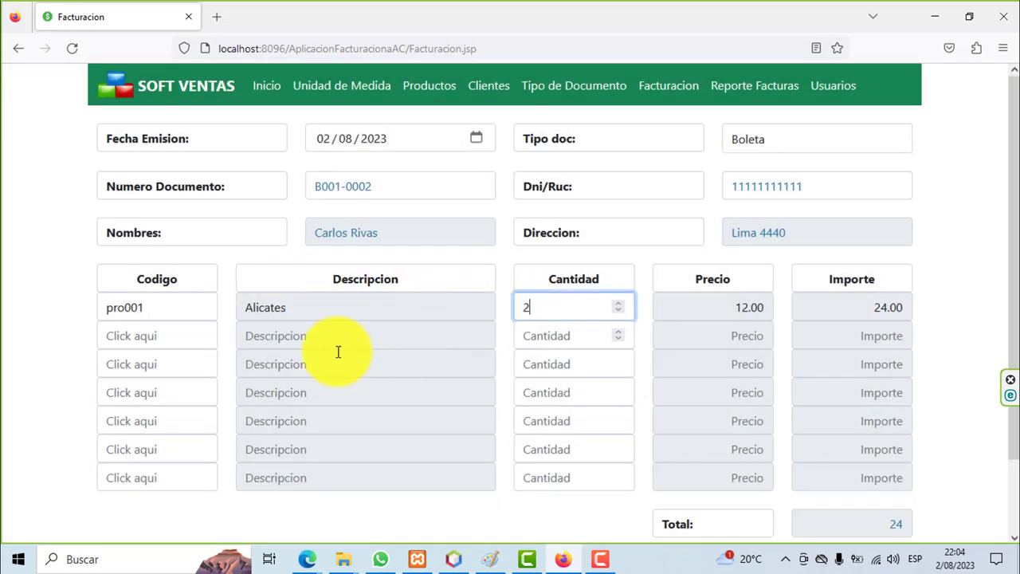
click(164, 337)
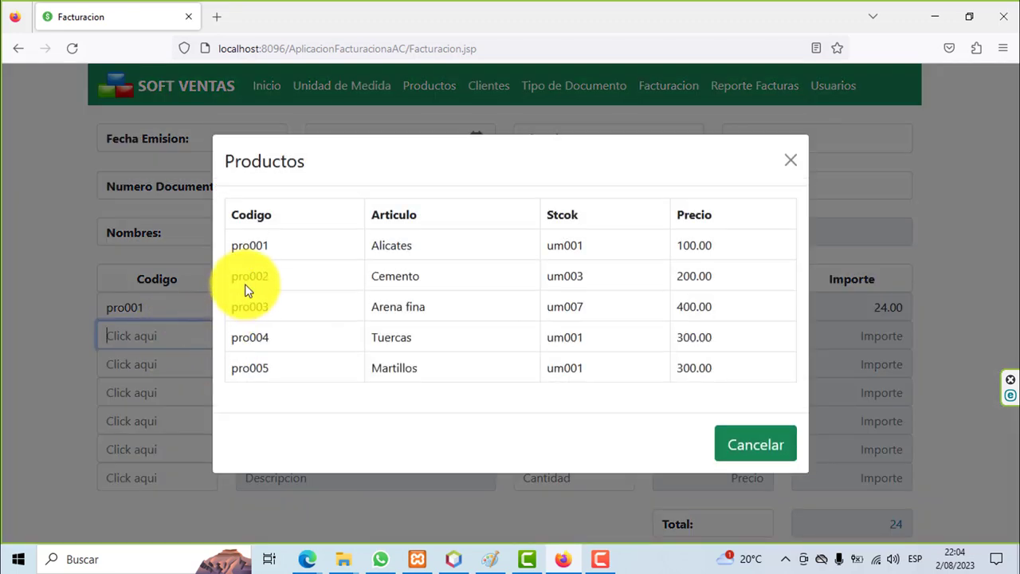
click(247, 278)
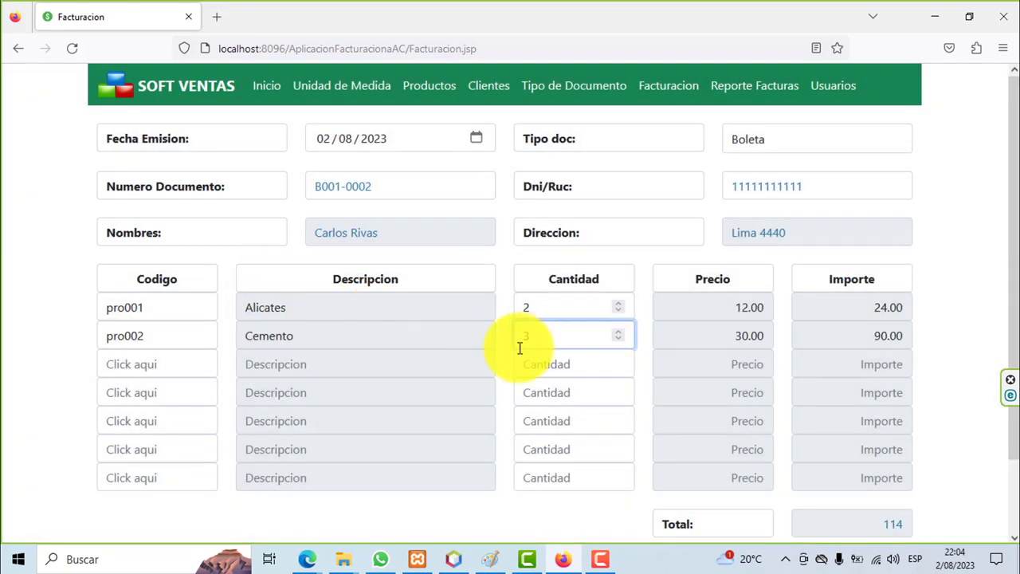
Save boleta B001-0002 totalling 114 and acknowledge the confirmation
scroll(334, 384, down, 2)
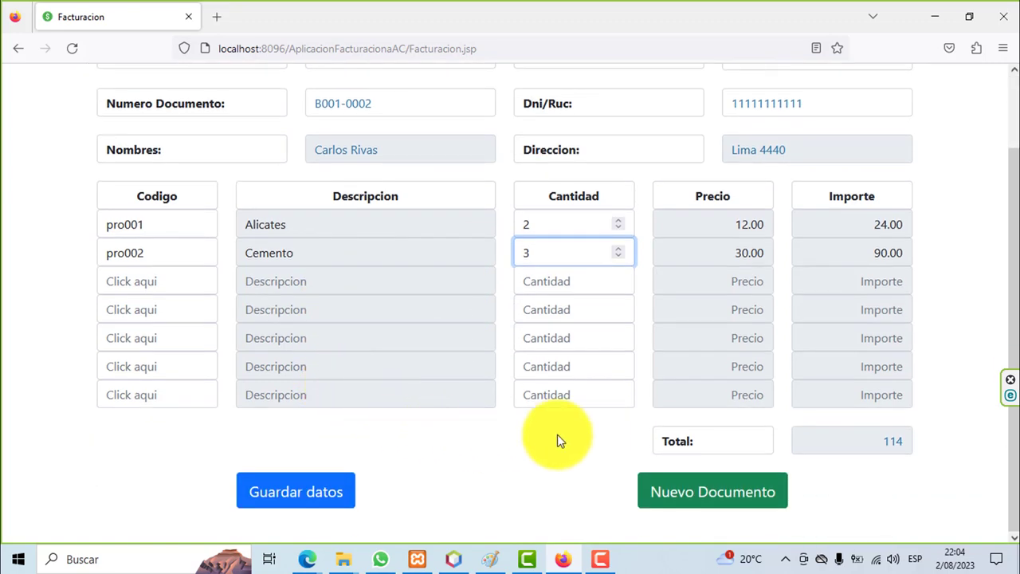
click(337, 492)
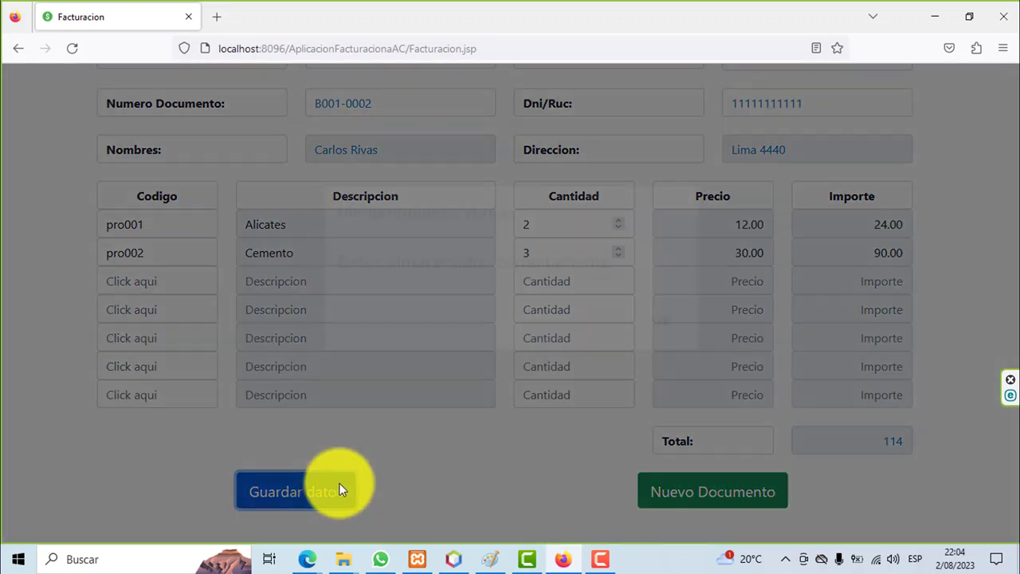
click(654, 364)
scroll(547, 421, up, 2)
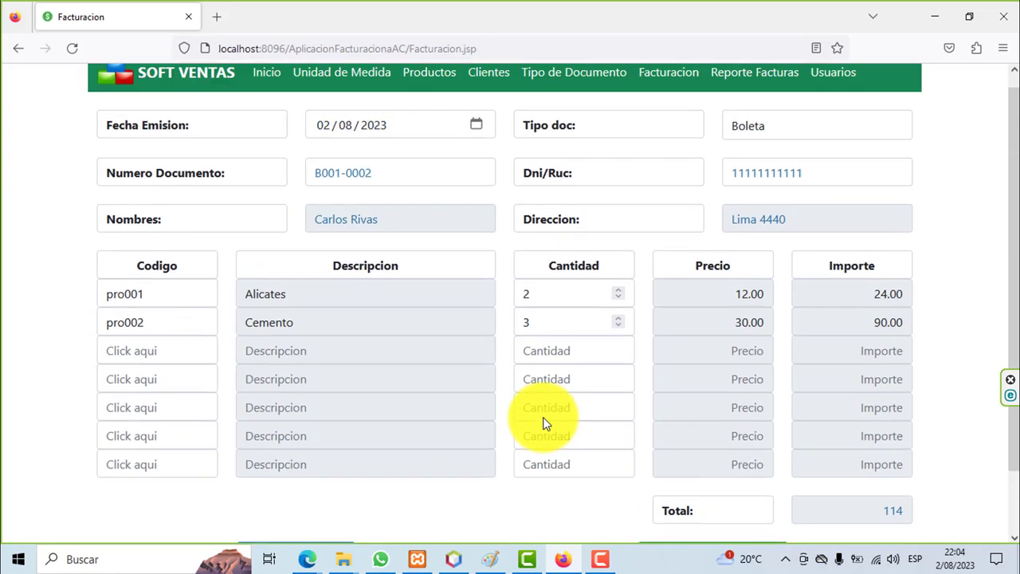
Open Reporte Facturas and inspect boleta B001-0001's details
click(732, 86)
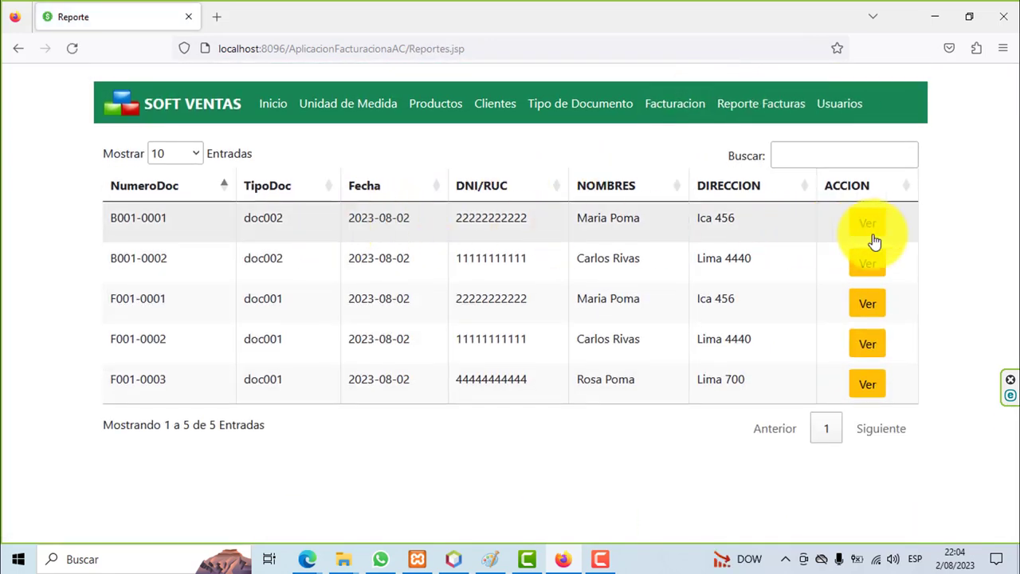
click(863, 231)
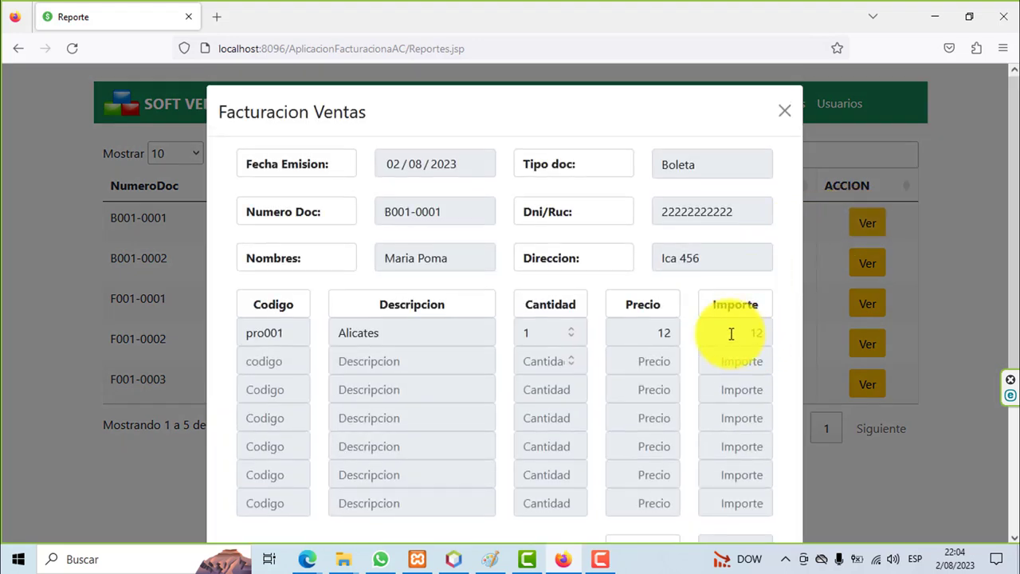
scroll(759, 197, down, 3)
scroll(736, 214, up, 3)
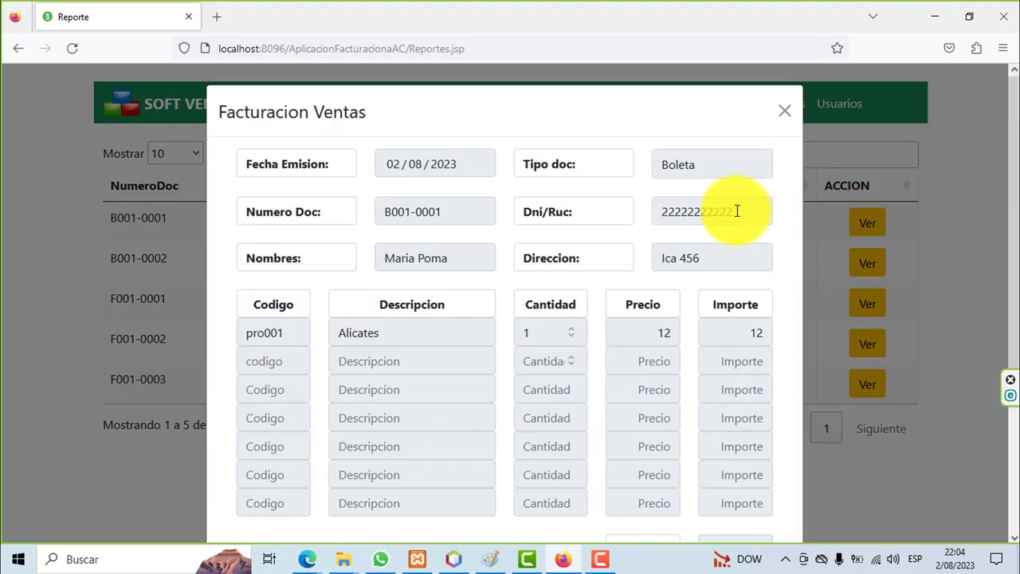
click(783, 112)
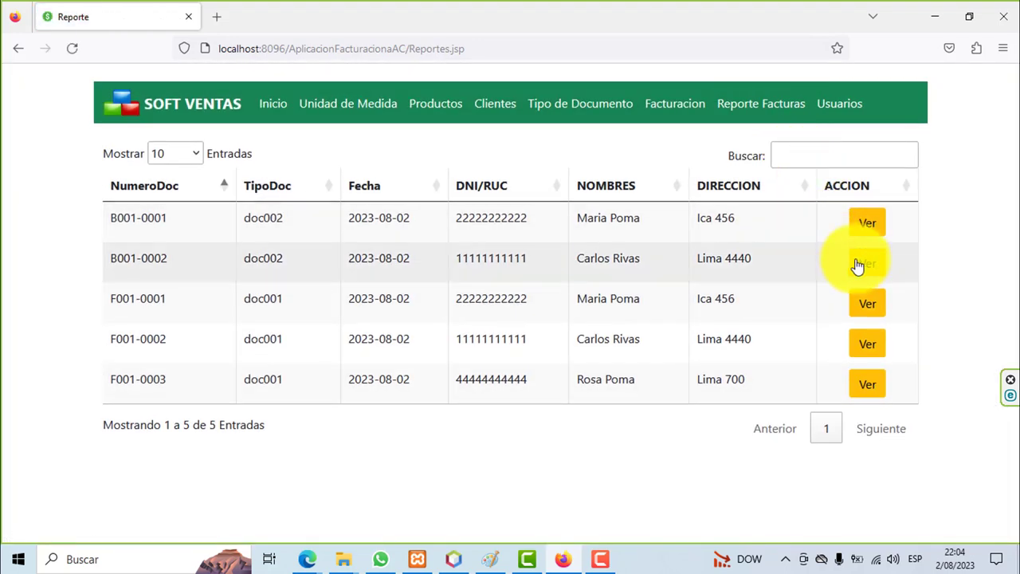
Check boleta B001-0002's details and total, then show the document types list with Boleta at 3
click(859, 259)
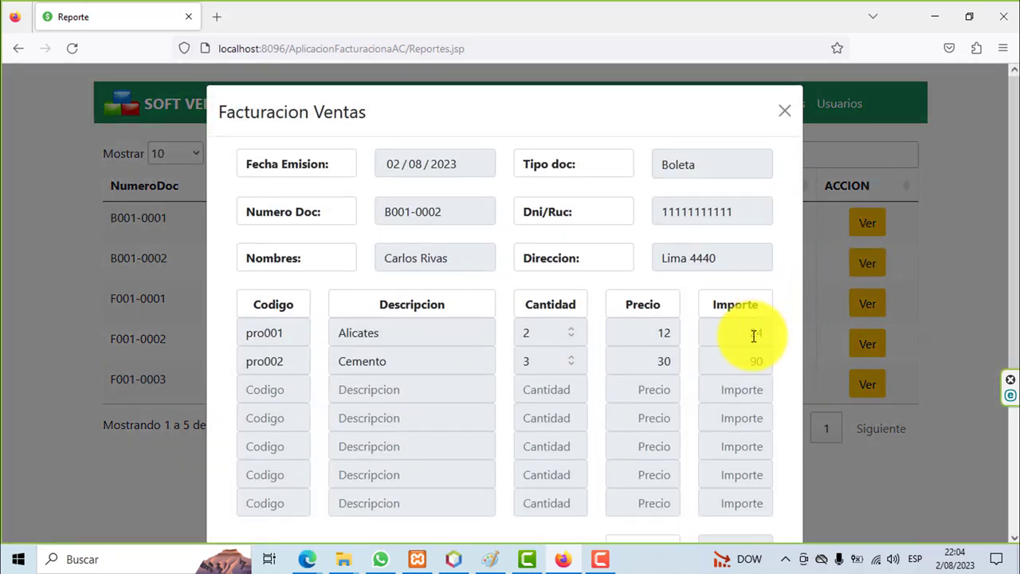
scroll(753, 336, down, 2)
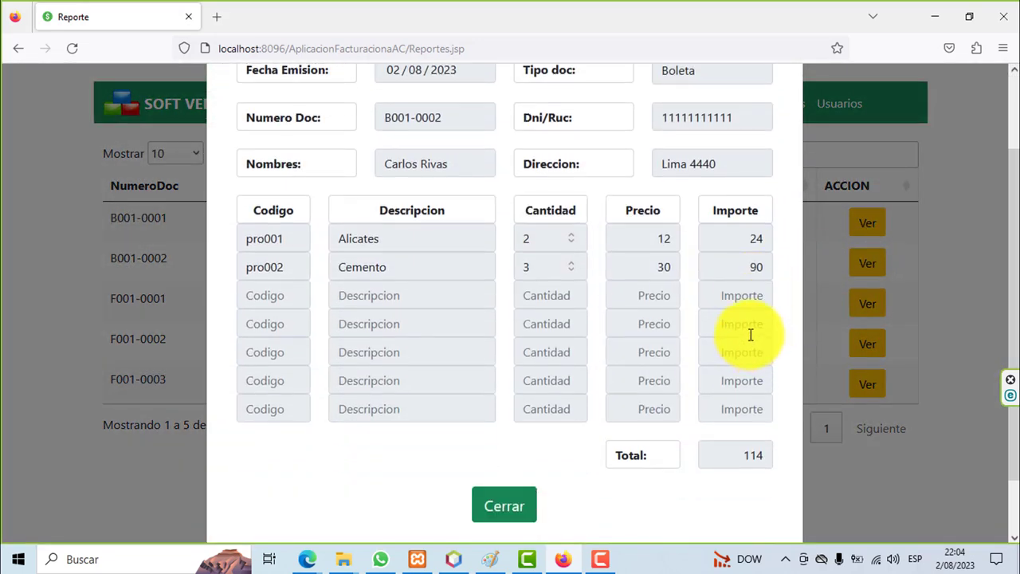
scroll(749, 333, up, 2)
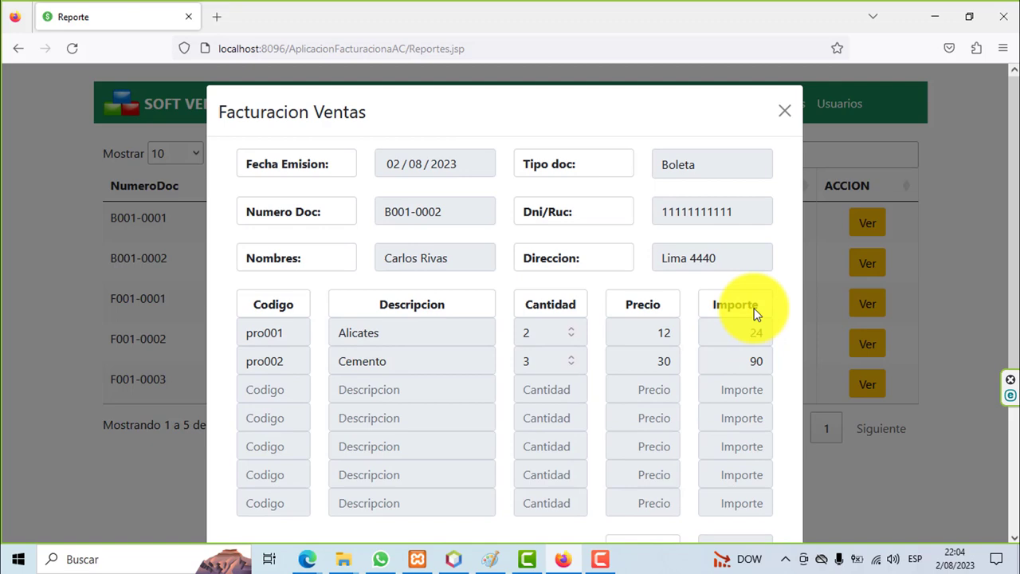
click(783, 116)
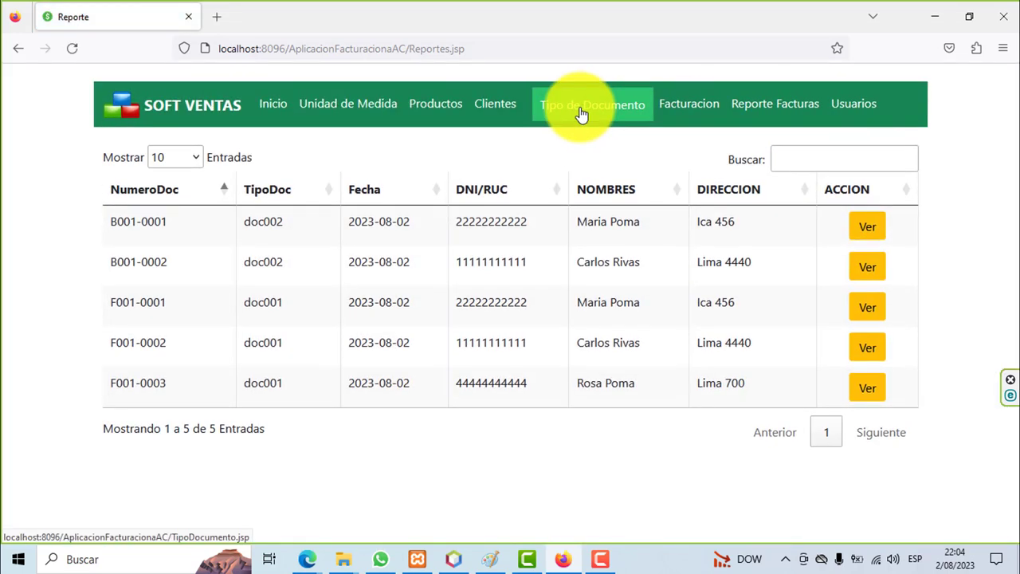
click(582, 110)
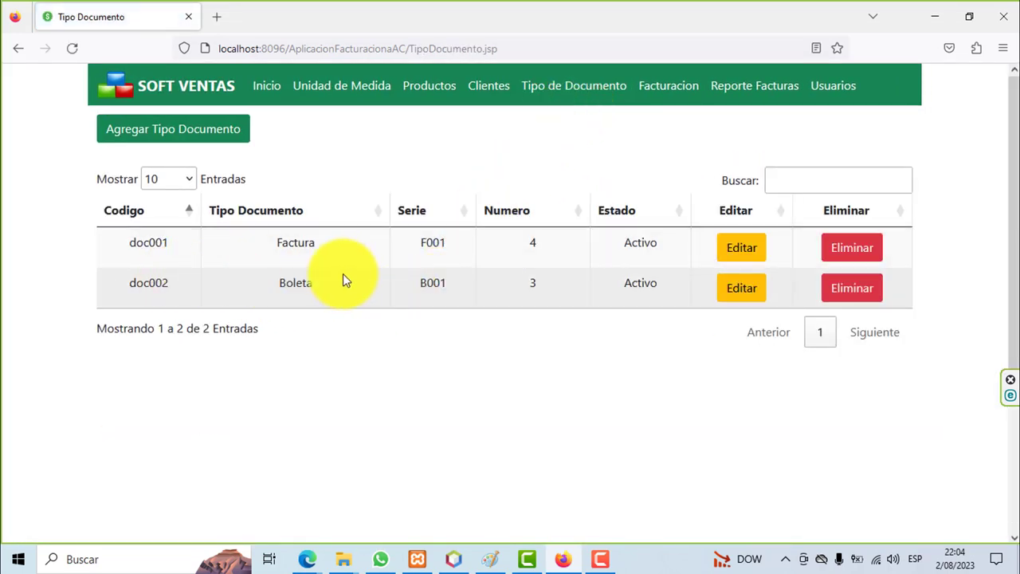
Start a new Boleta in Facturacion and fill in the chosen client's details
click(667, 88)
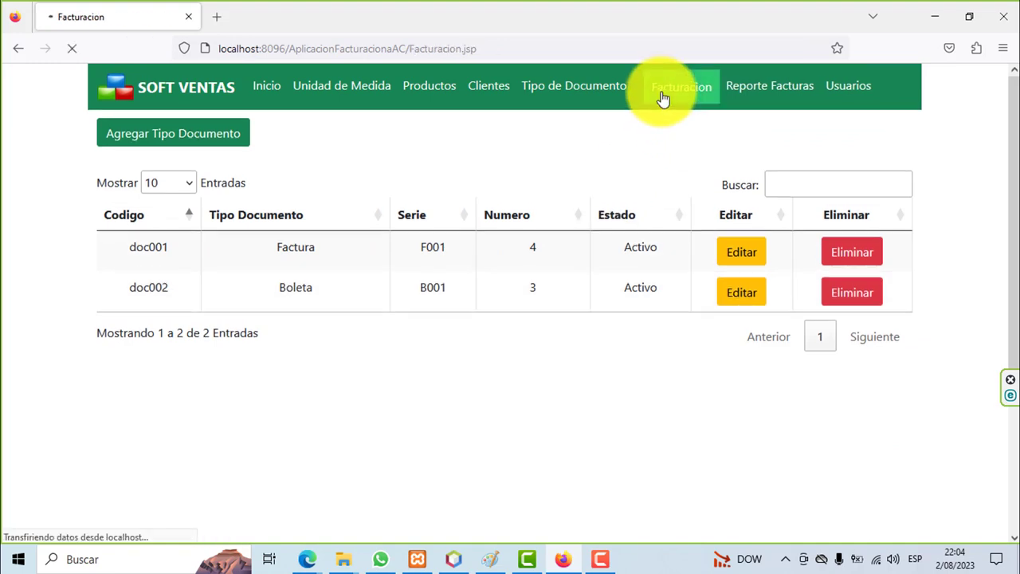
click(731, 141)
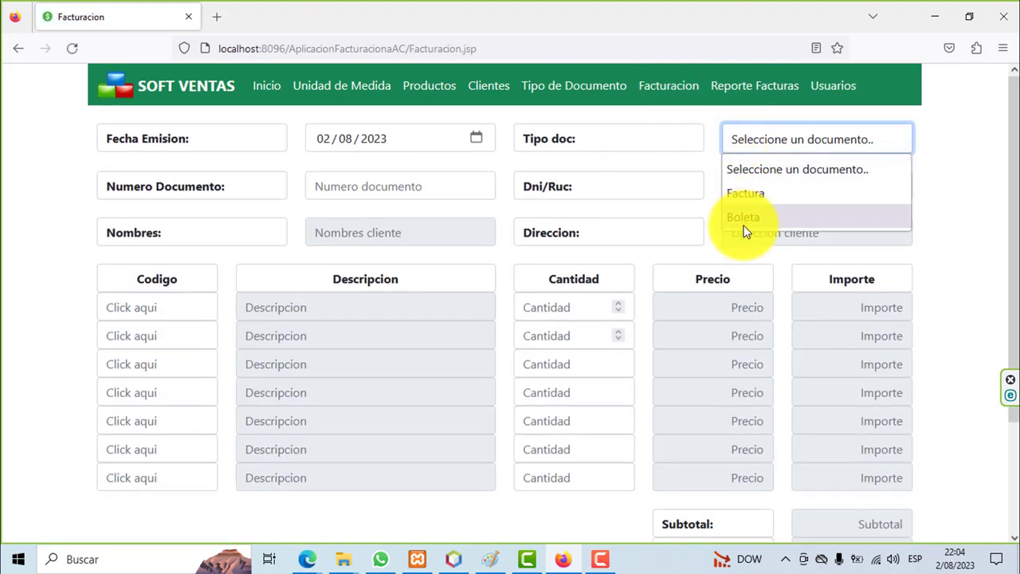
click(747, 230)
click(756, 185)
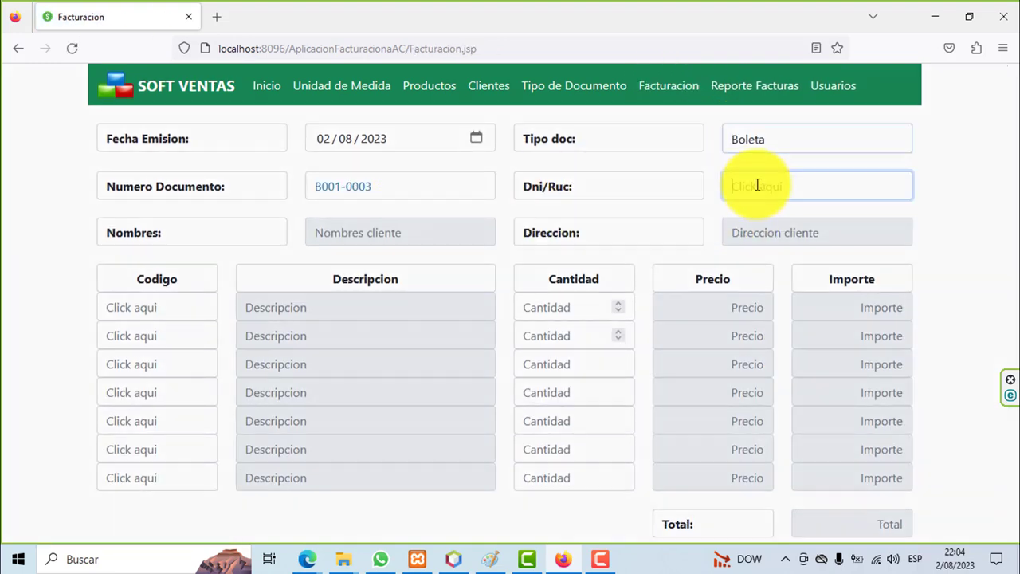
click(248, 321)
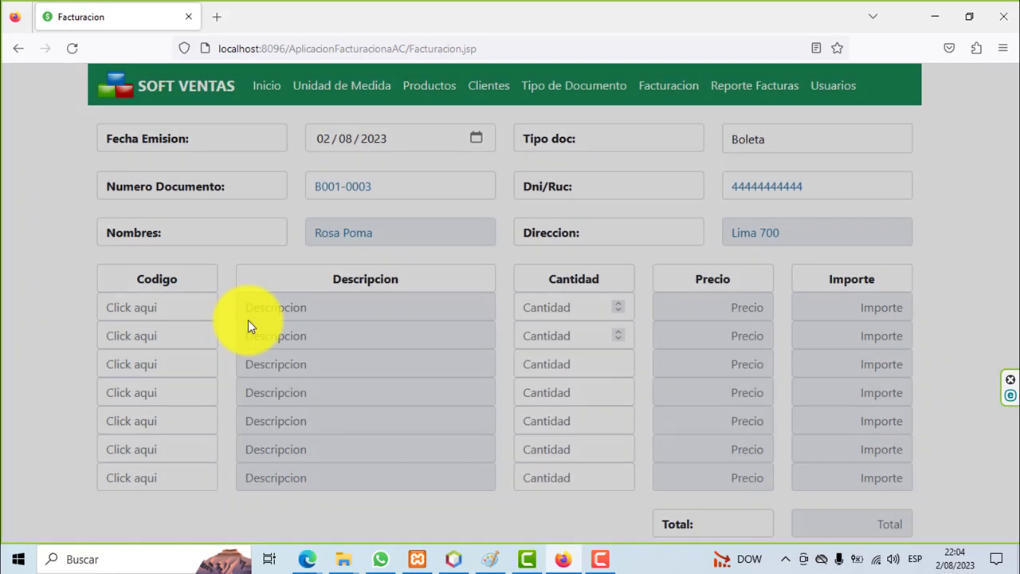
Add 10 Arena fina (pro003) and 2 Cemento (pro002) as line items
click(122, 310)
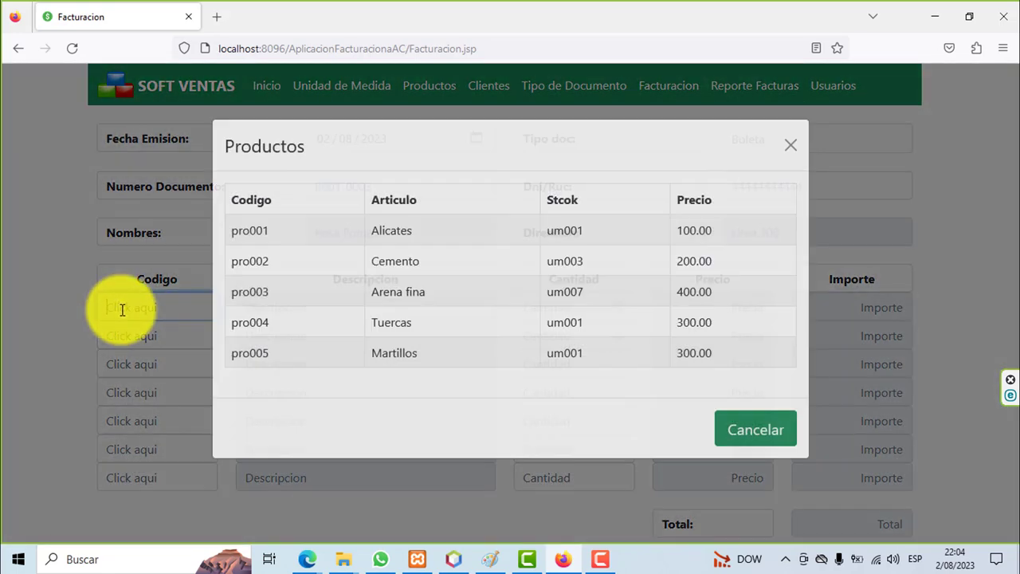
click(243, 305)
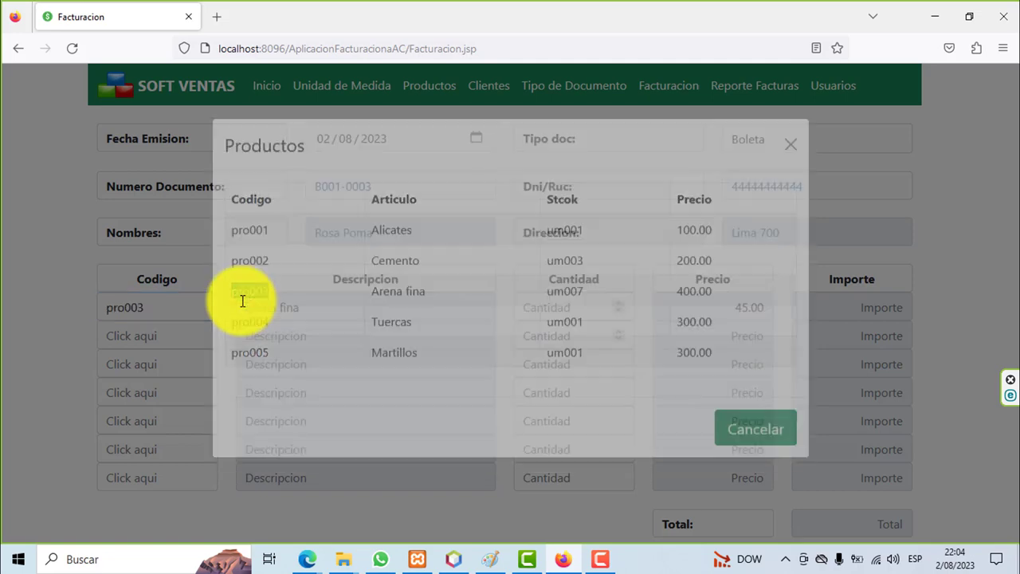
click(573, 308)
text(10)
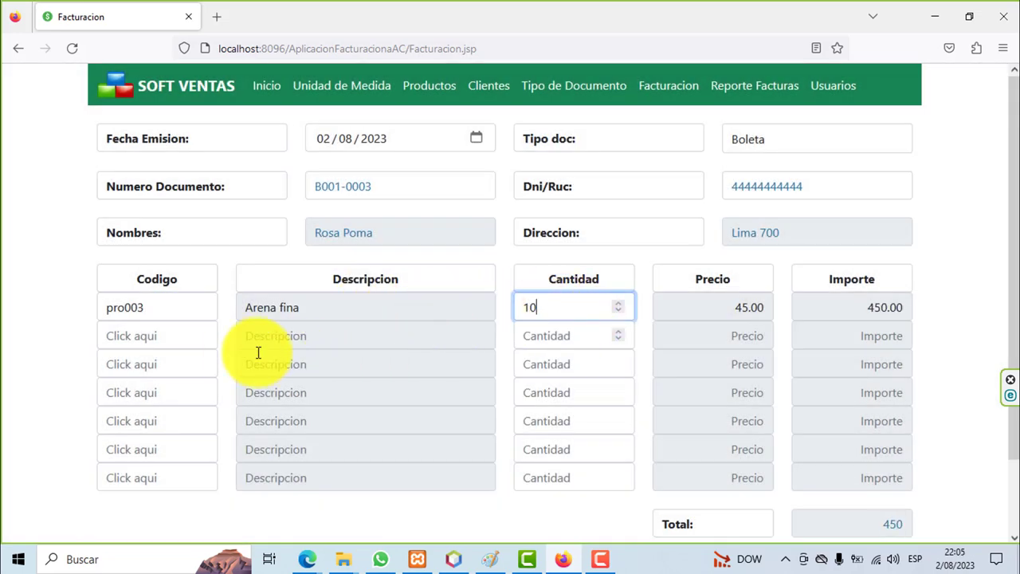
click(169, 336)
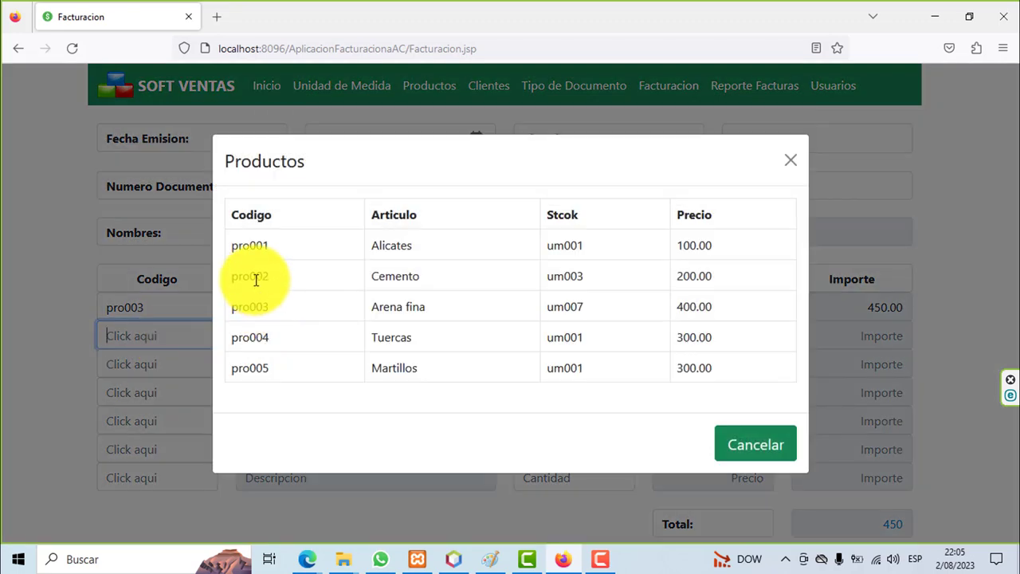
click(256, 279)
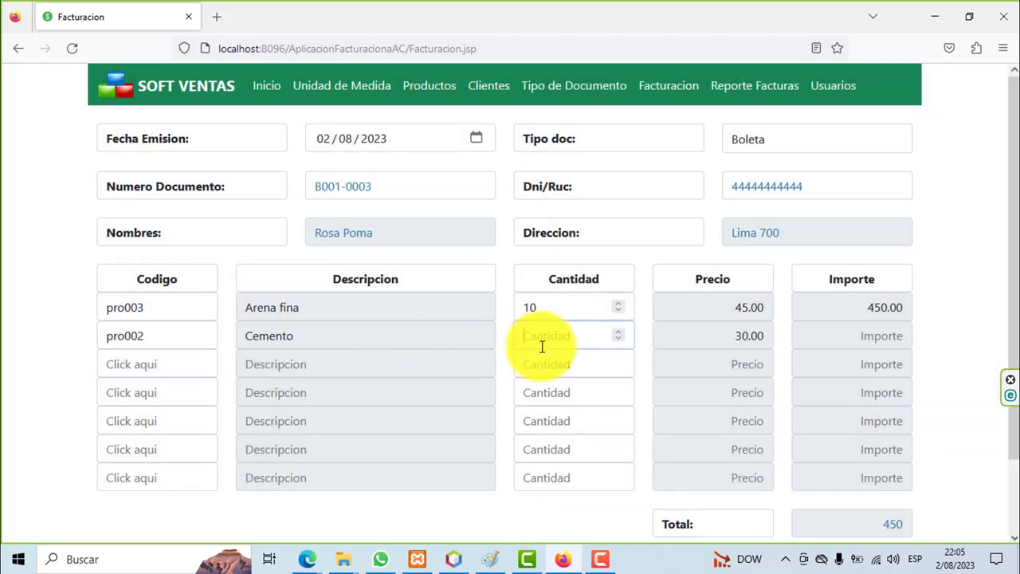
text(2)
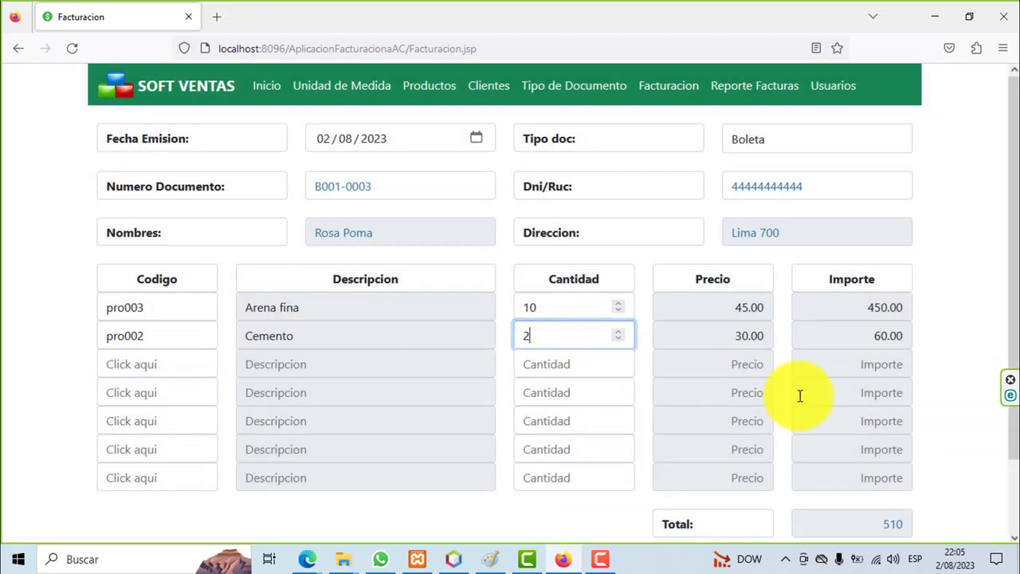
Save boleta B001-0003 totalling 510 and acknowledge the confirmation
scroll(797, 397, down, 2)
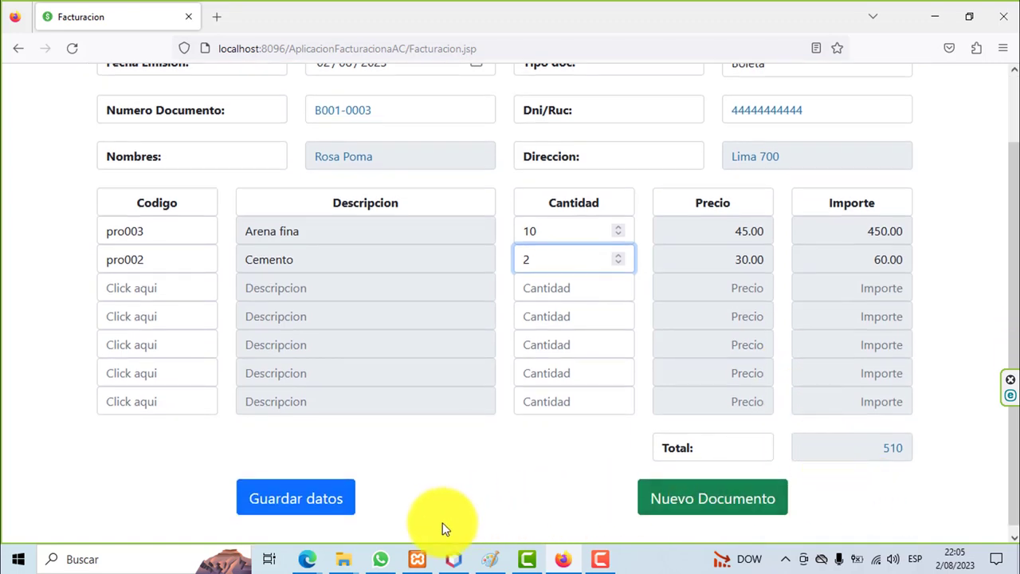
click(324, 510)
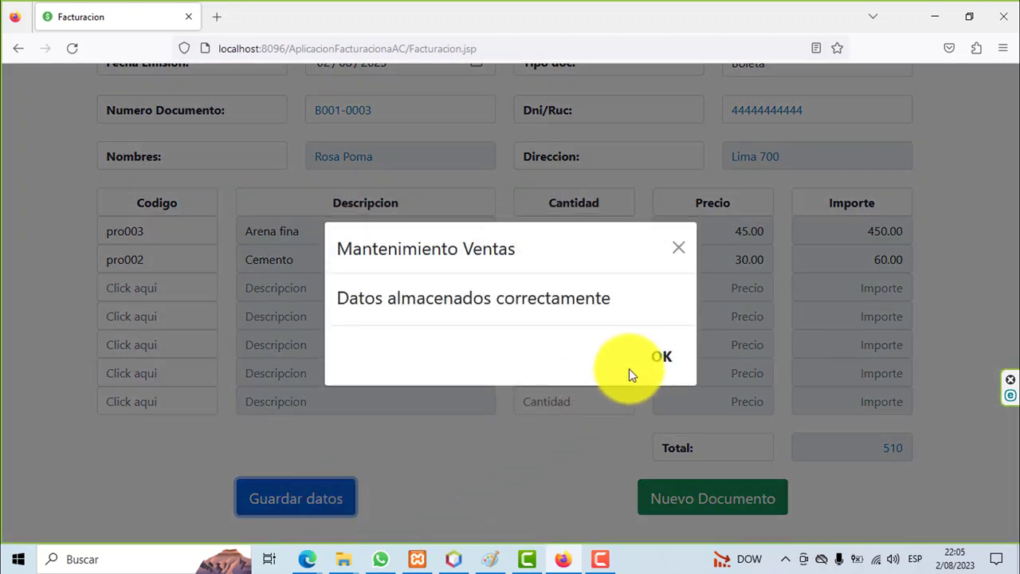
click(656, 361)
scroll(510, 398, up, 2)
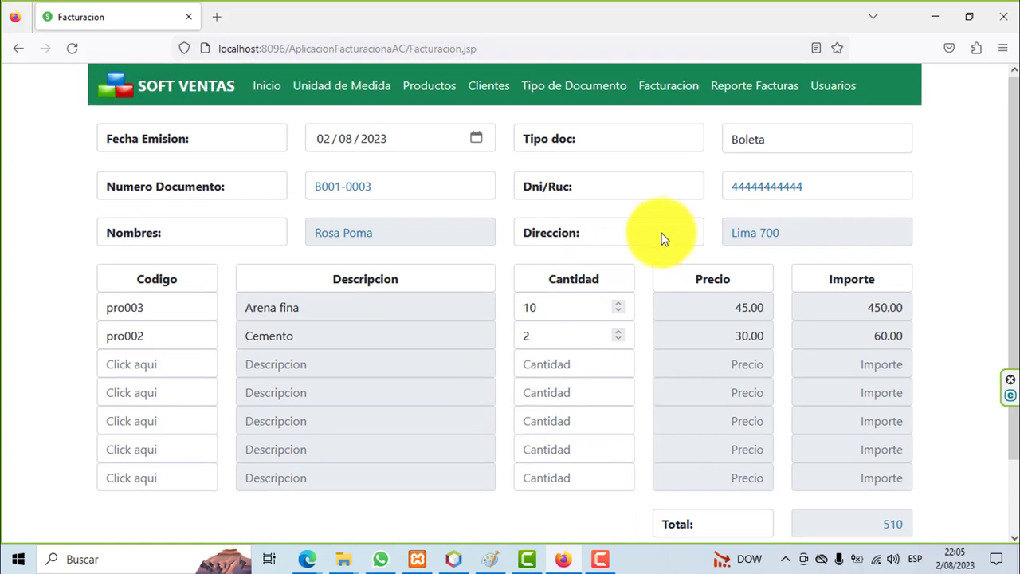
Confirm B001-0003 in Reporte Facturas, then show document types with Boleta's counter at 4
click(738, 103)
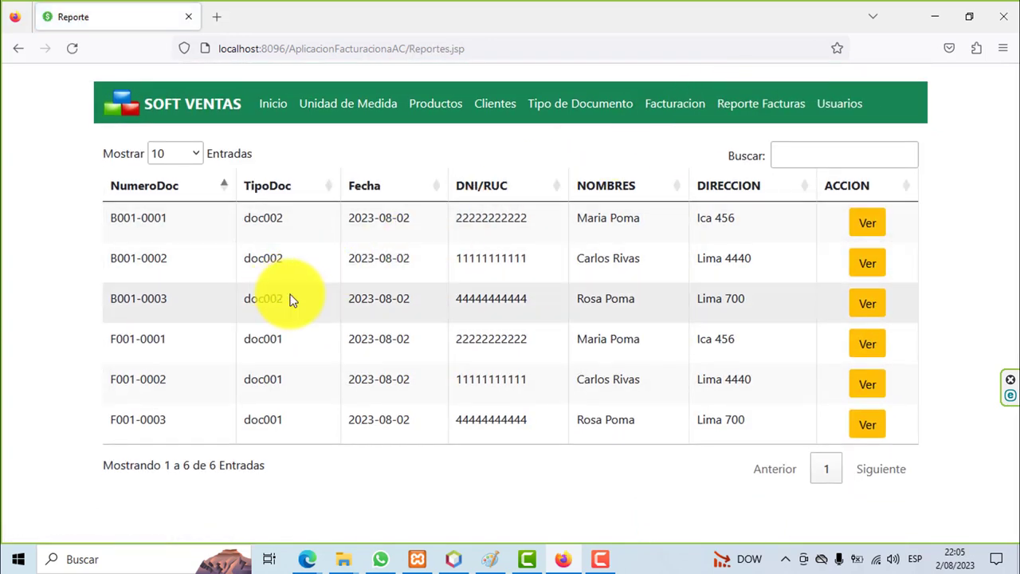
click(868, 306)
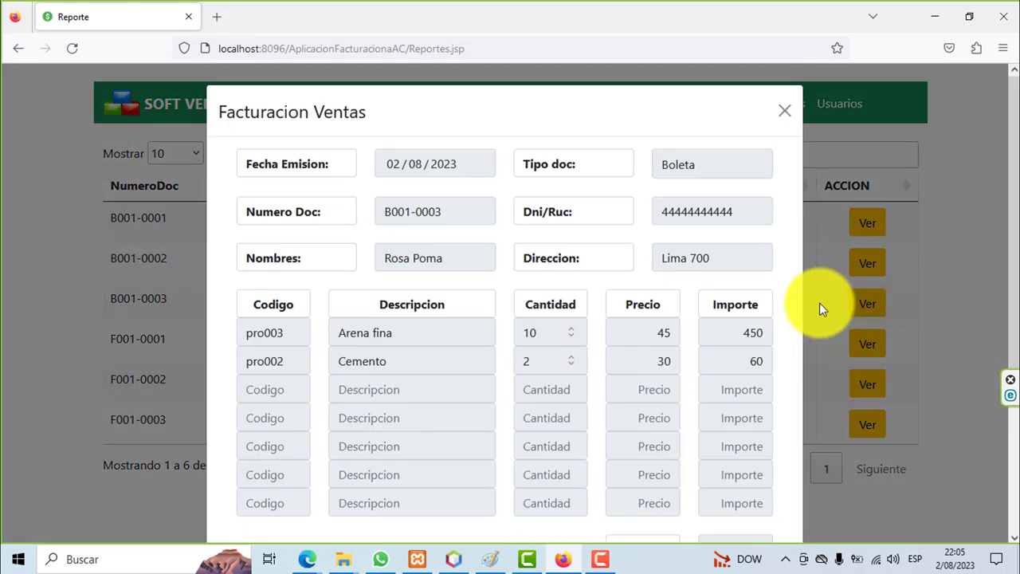
scroll(794, 313, down, 2)
scroll(792, 312, up, 2)
scroll(788, 305, up, 1)
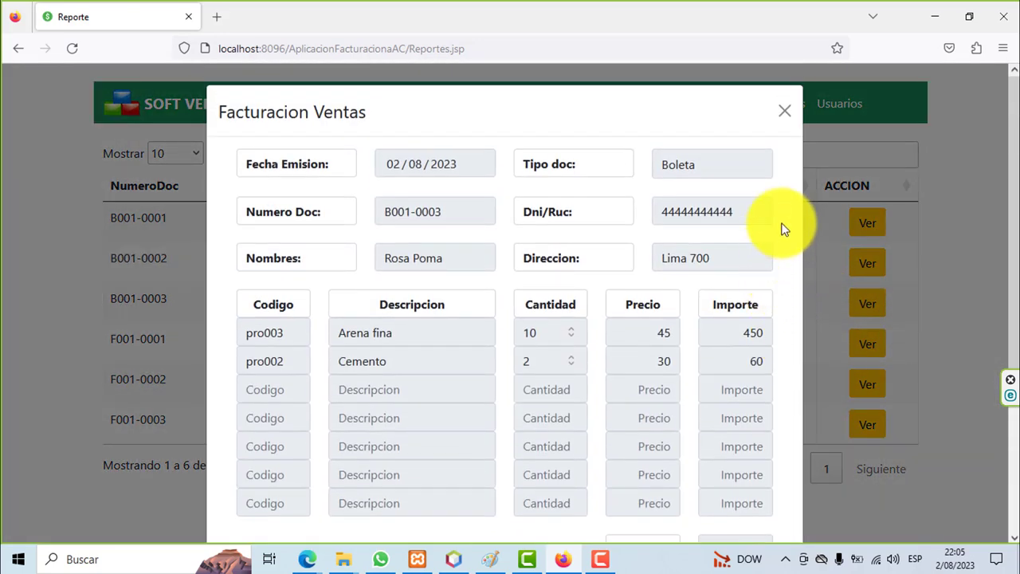
click(784, 118)
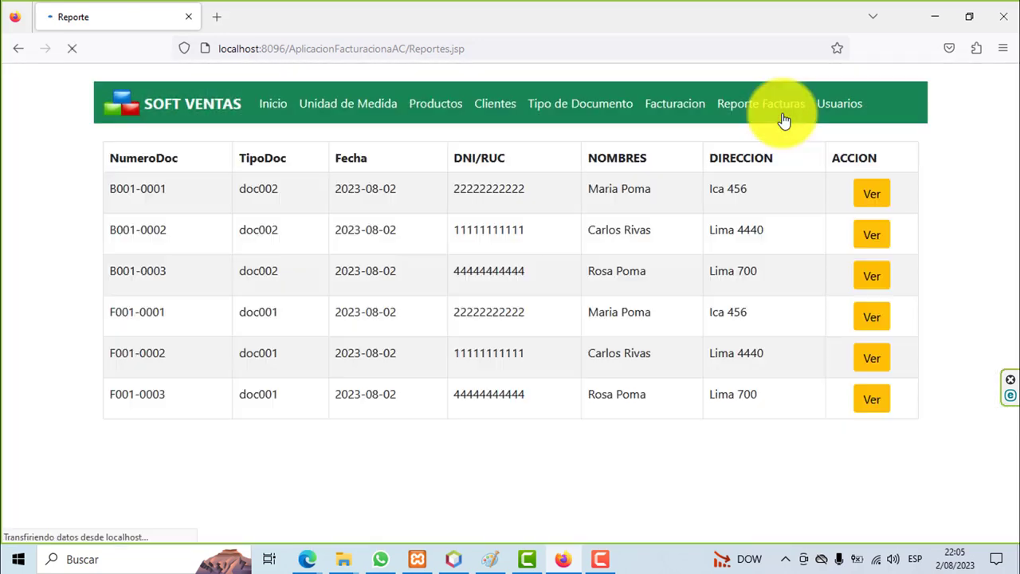
click(579, 112)
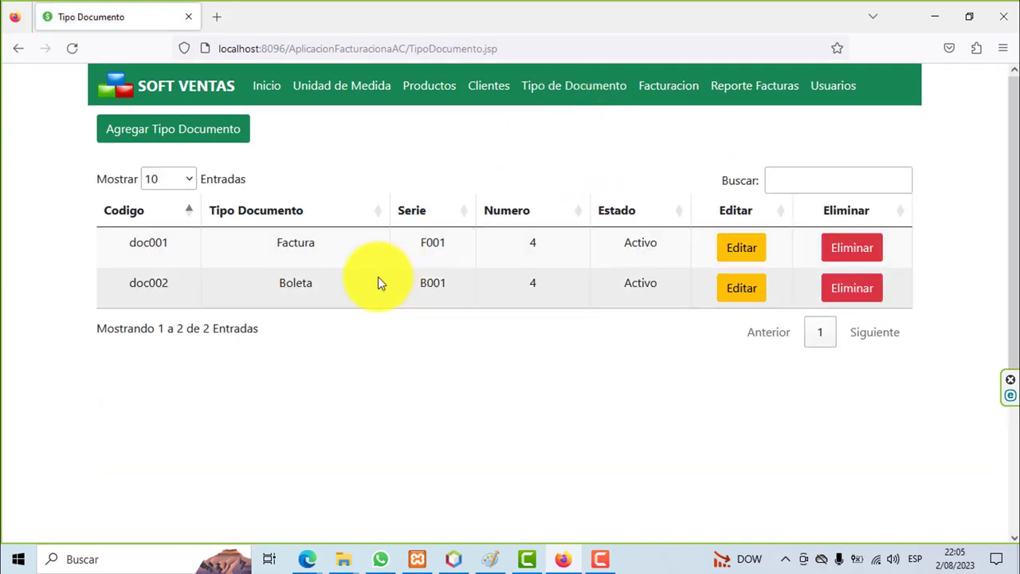